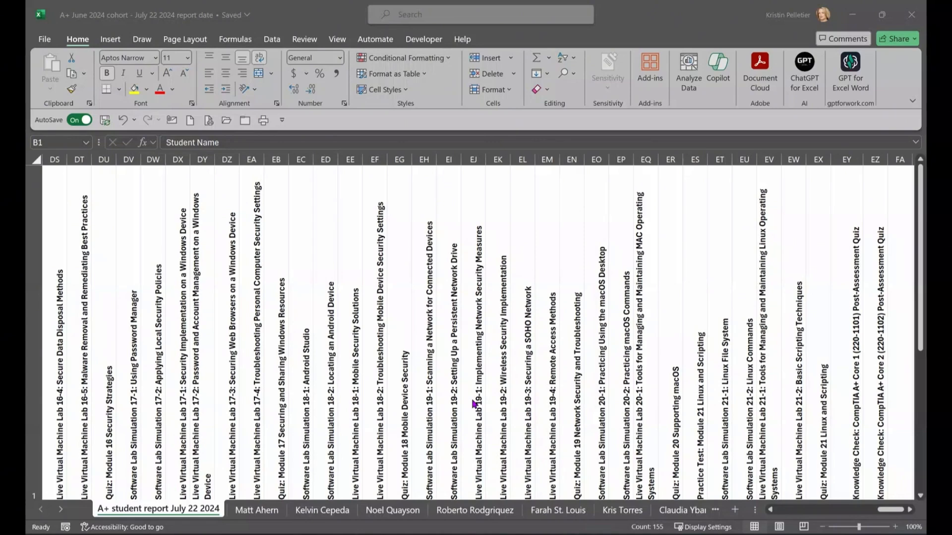
# Step: Select the assignment headers across row 1
pyautogui.scroll(-3, 470, 399)
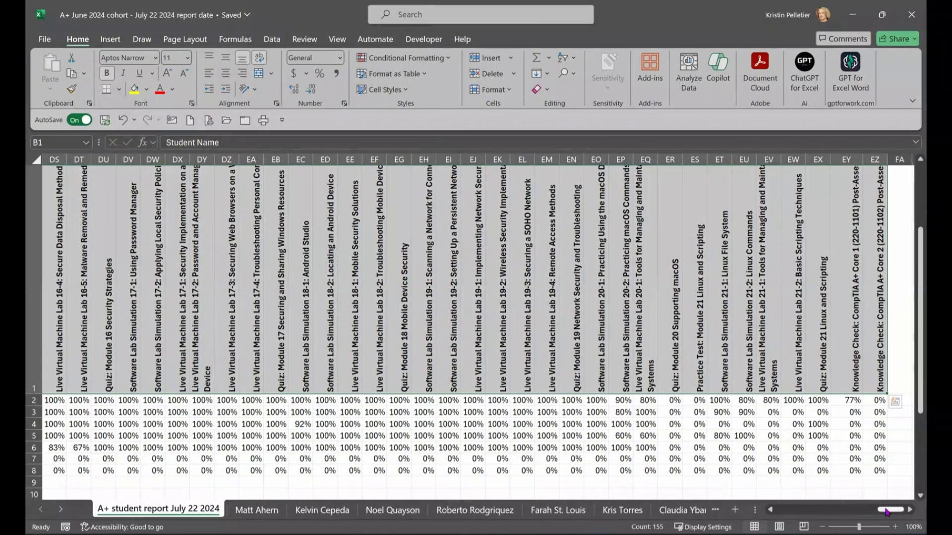
pyautogui.moveTo(888, 510); pyautogui.dragTo(786, 510)
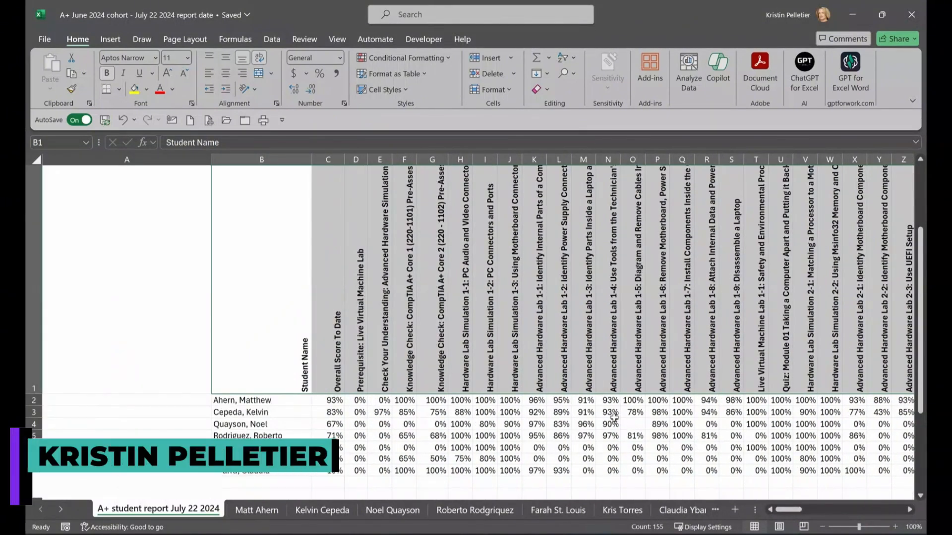
pyautogui.moveTo(354, 336); pyautogui.dragTo(786, 316)
pyautogui.scroll(-2, 546, 356)
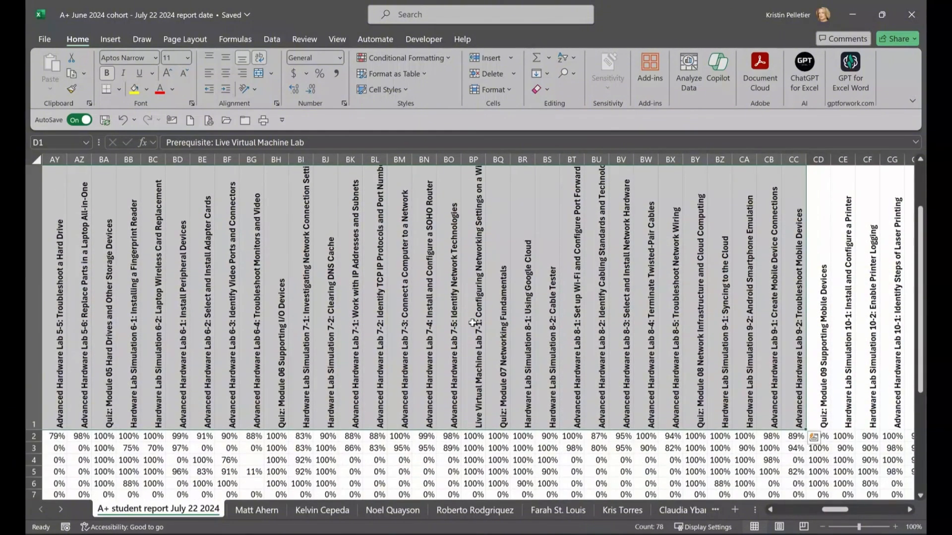
pyautogui.scroll(-1, 554, 432)
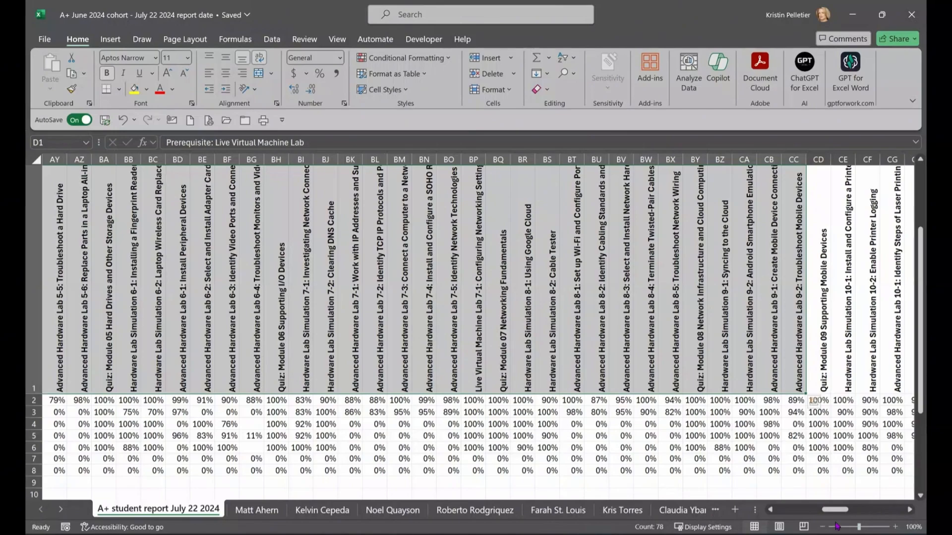
pyautogui.moveTo(843, 510); pyautogui.dragTo(905, 510)
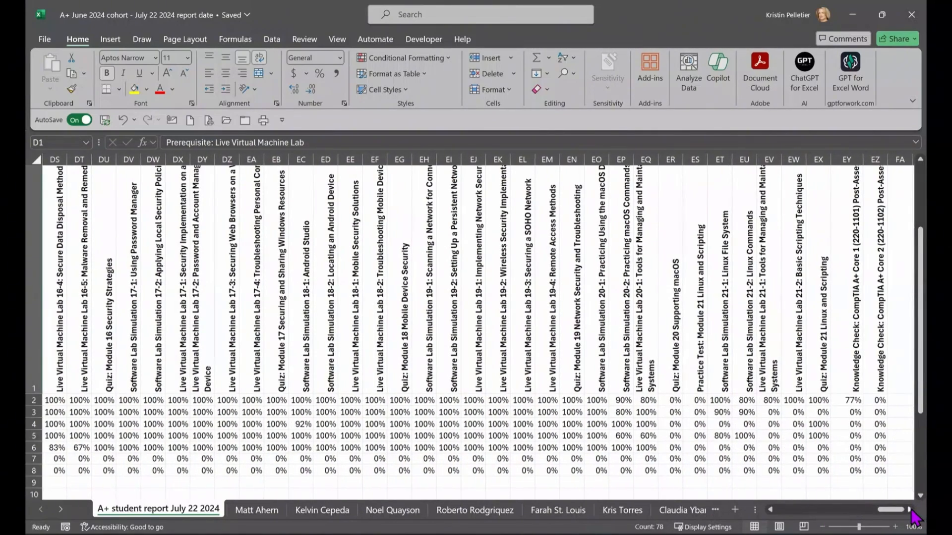
pyautogui.hscroll(3, 711, 181)
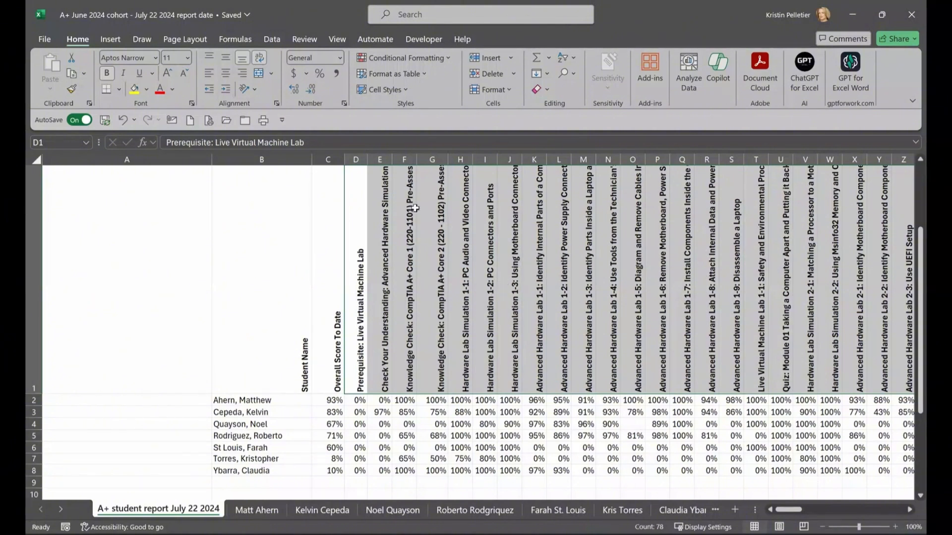
# Step: Try a 60-degree slant on the header row in Format Cells, then undo it
pyautogui.click(33, 254)
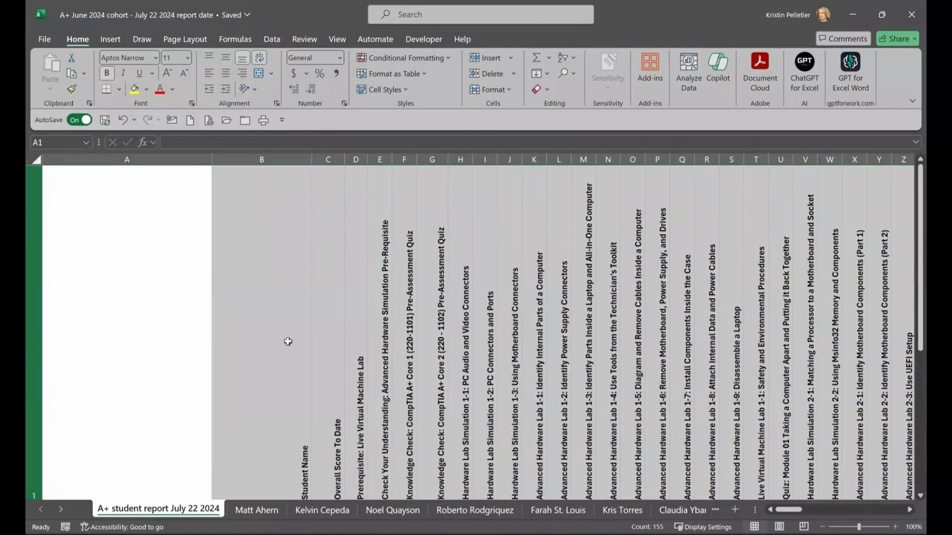
pyautogui.scroll(-1, 290, 343)
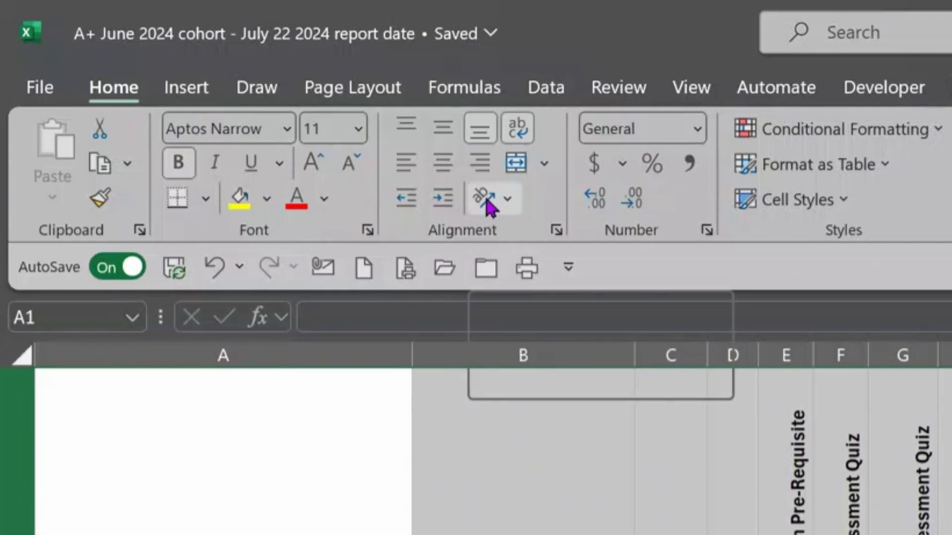
pyautogui.click(510, 202)
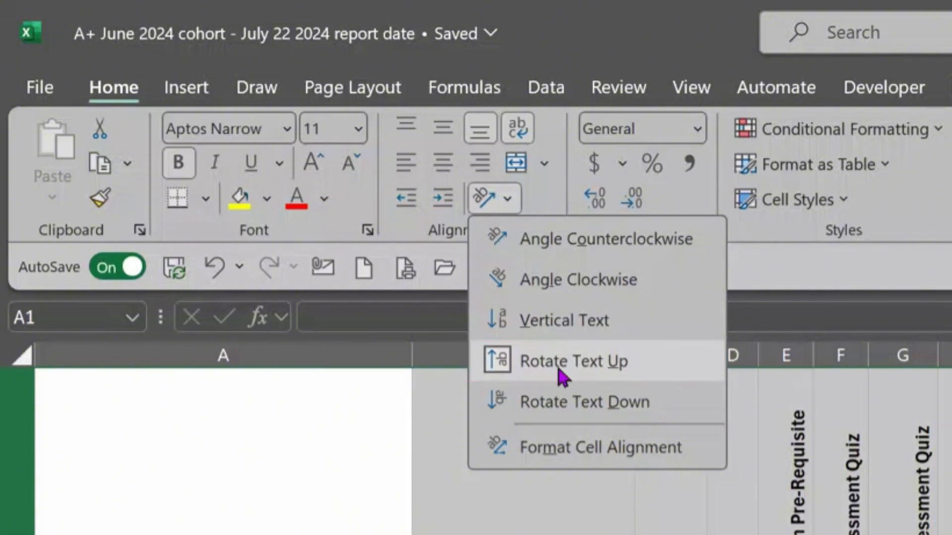
pyautogui.click(600, 449)
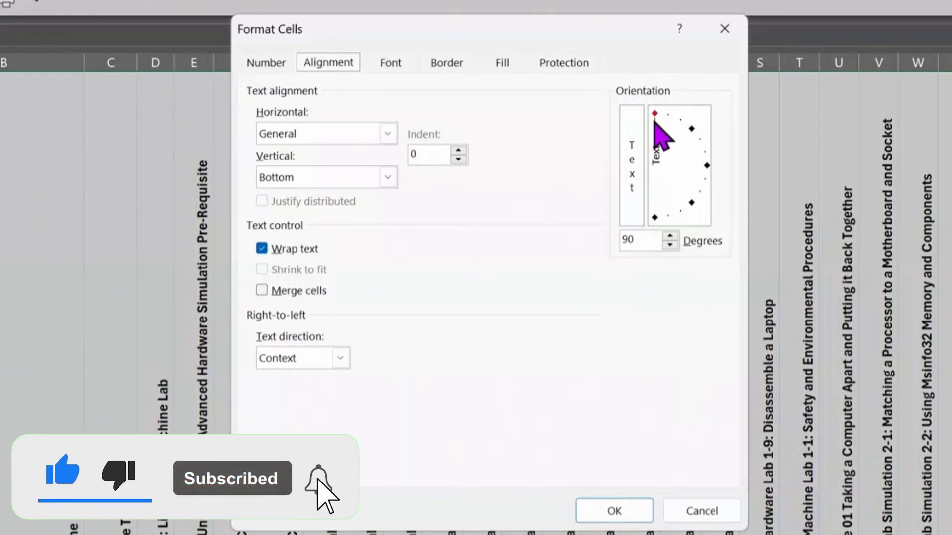
pyautogui.moveTo(653, 115); pyautogui.dragTo(678, 124)
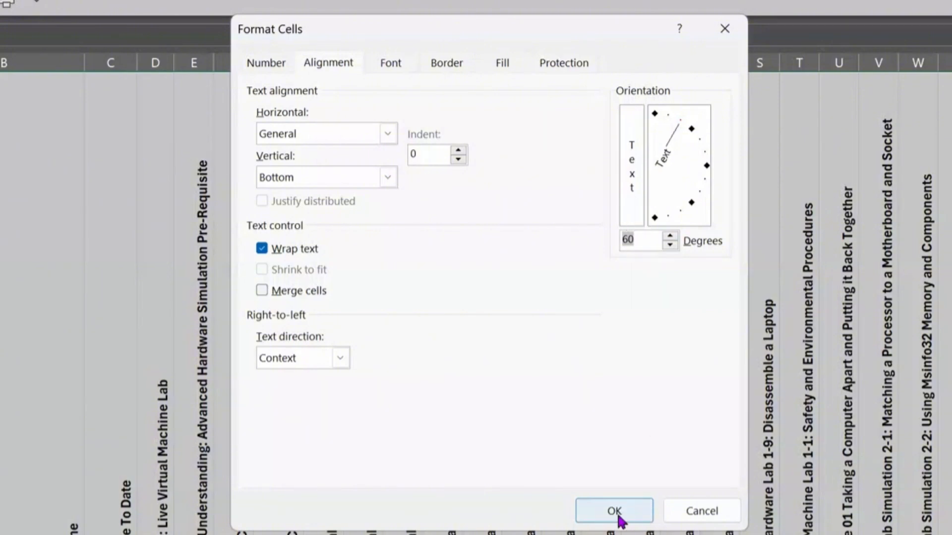
pyautogui.click(615, 513)
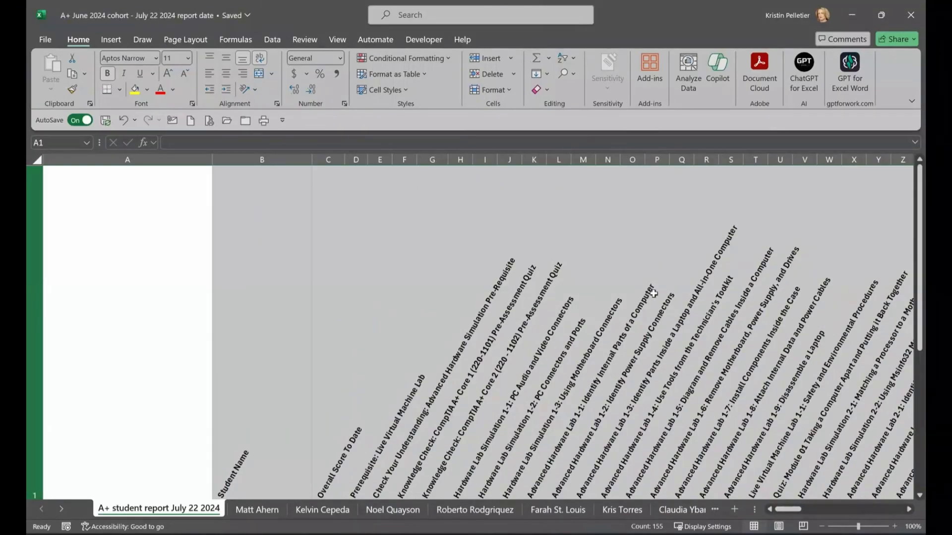
pyautogui.hotkey('ctrl', 'z')
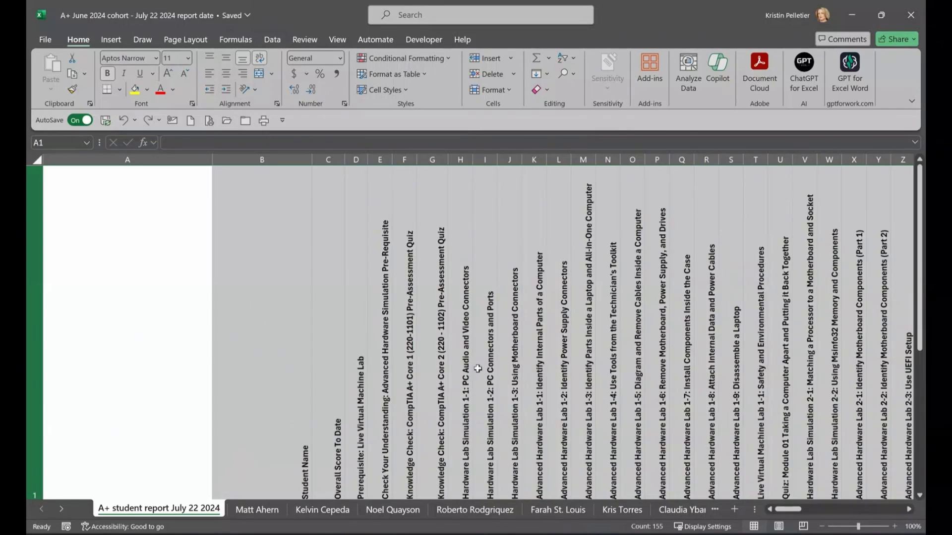
# Step: Copy the entire header row 1
pyautogui.scroll(-5, 478, 369)
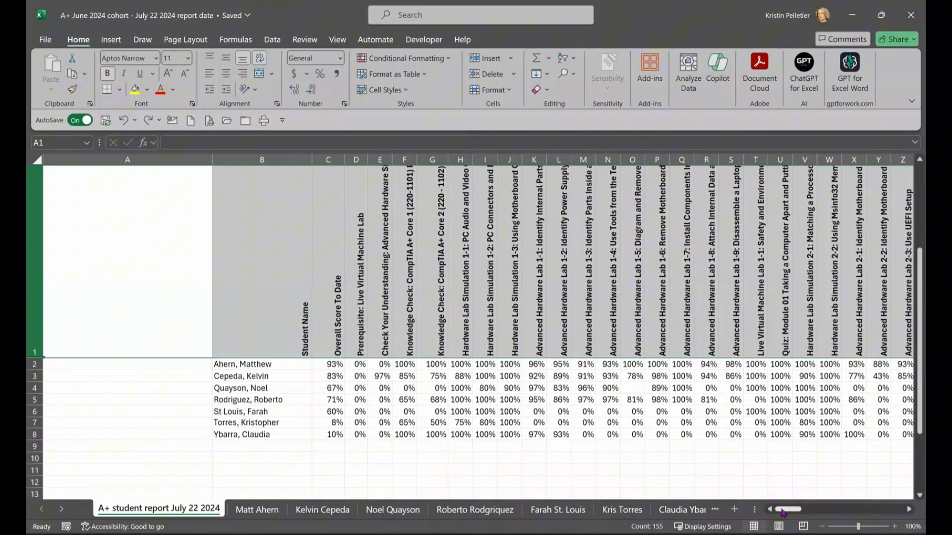
pyautogui.moveTo(783, 514)
pyautogui.mouseDown()
pyautogui.moveTo(795, 513)
pyautogui.moveTo(781, 512)
pyautogui.mouseUp()
pyautogui.click(266, 292)
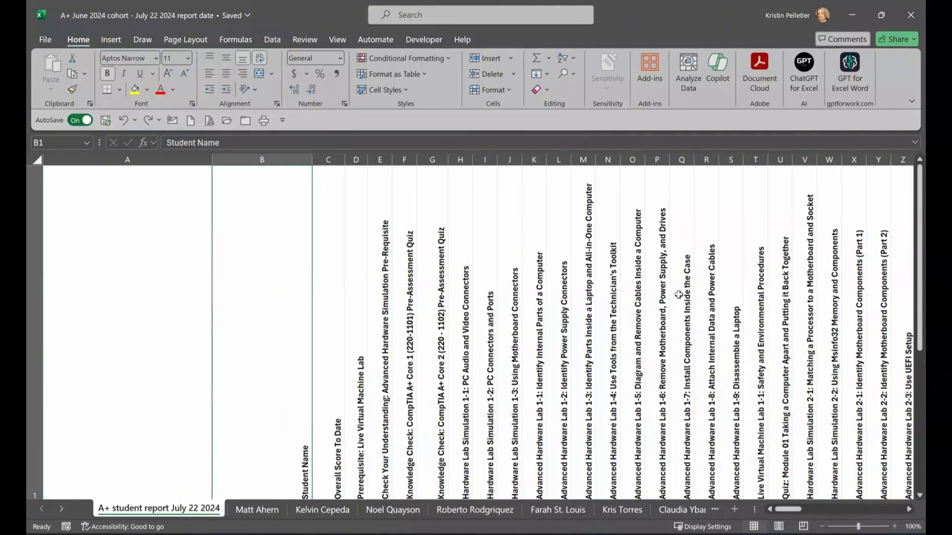
pyautogui.scroll(-2, 677, 295)
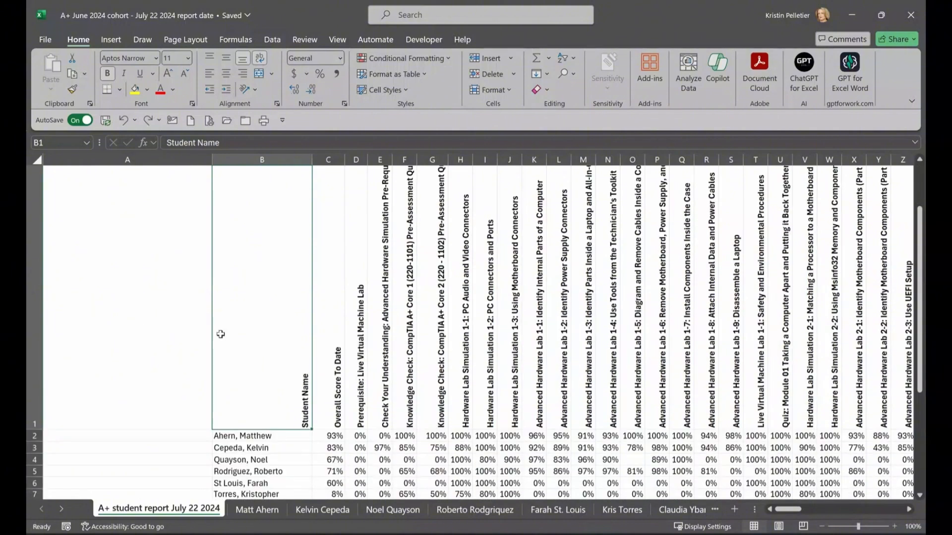
pyautogui.click(37, 301)
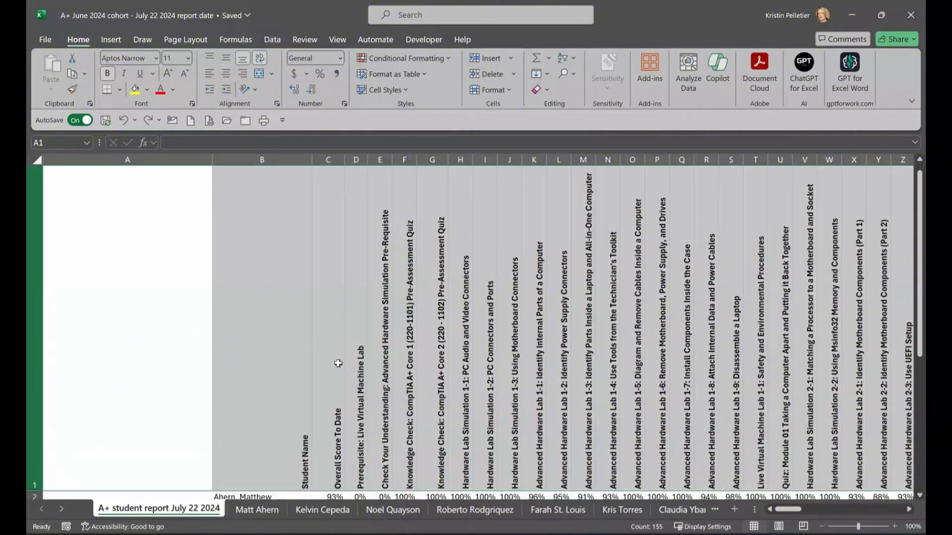
pyautogui.hotkey('ctrl', 'c')
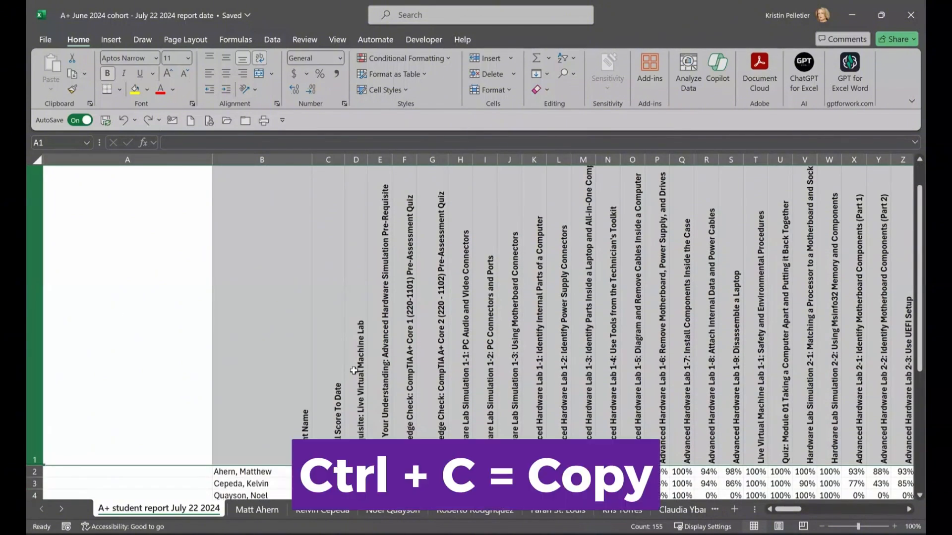
# Step: Paste the copied header row into column A, starting at A2
pyautogui.scroll(-3, 470, 382)
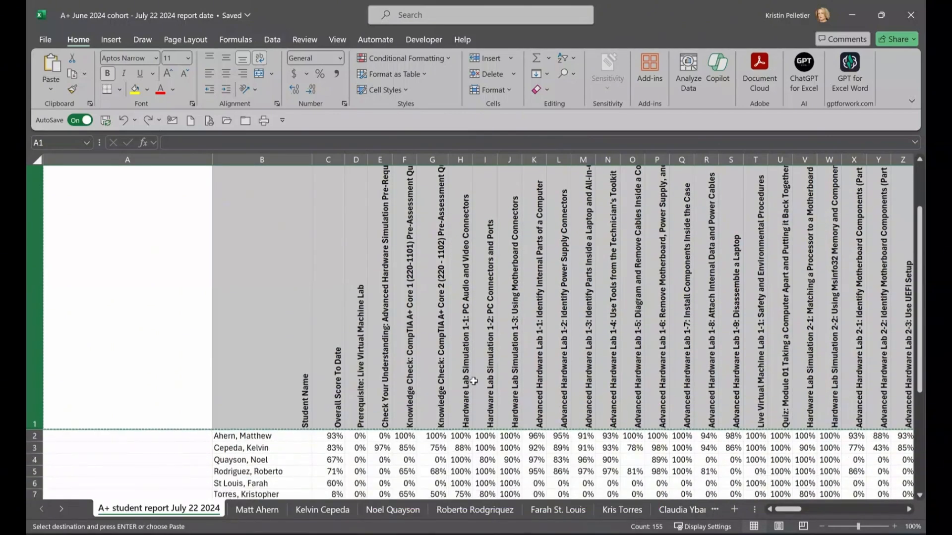
pyautogui.click(84, 375)
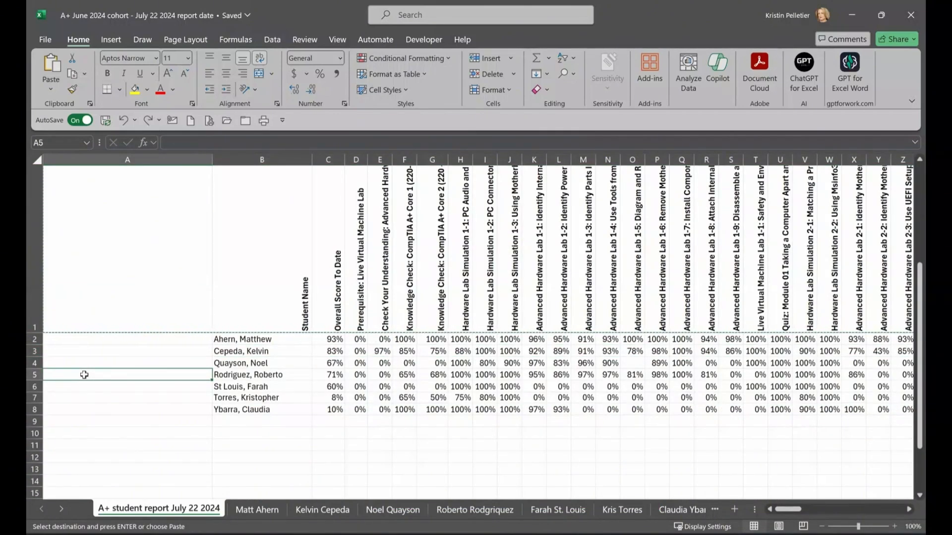
pyautogui.moveTo(84, 375); pyautogui.dragTo(97, 529)
pyautogui.click(103, 435)
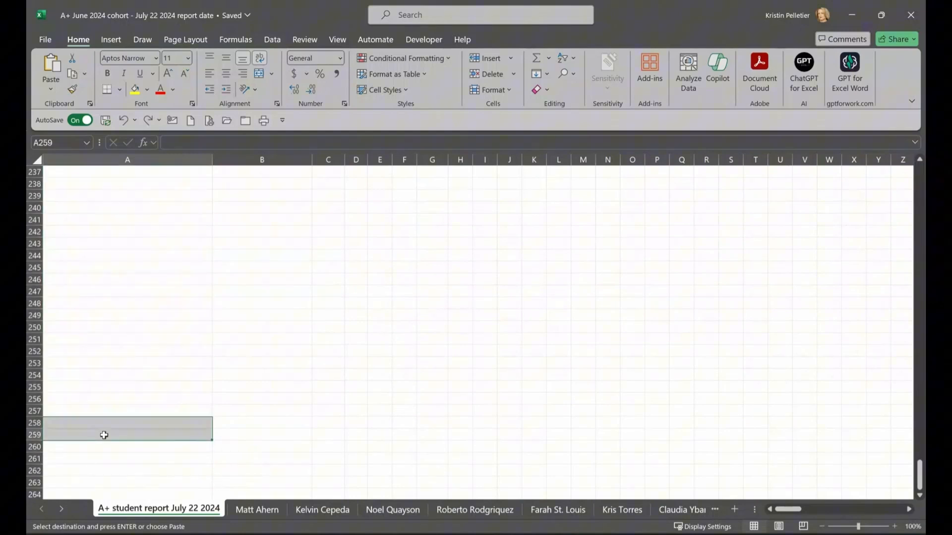
pyautogui.scroll(20, 189, 372)
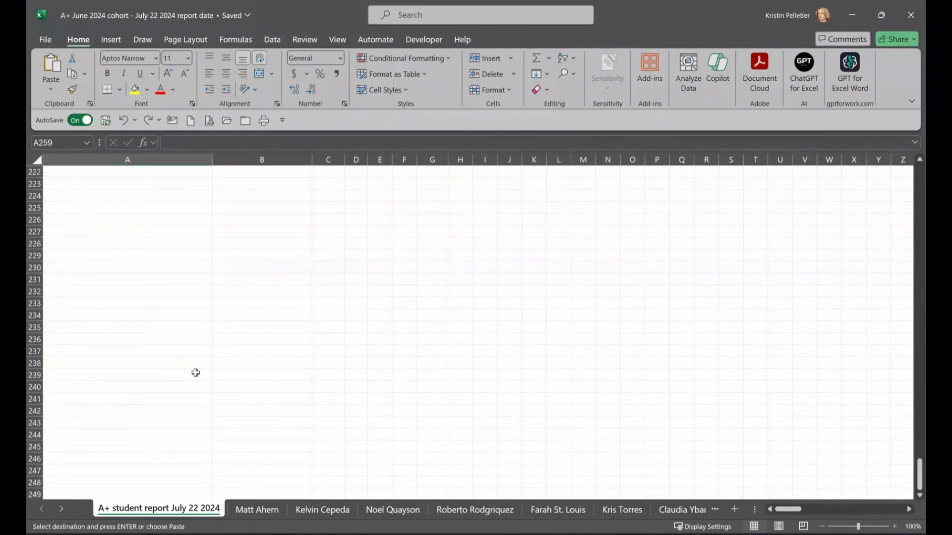
pyautogui.scroll(20, 194, 373)
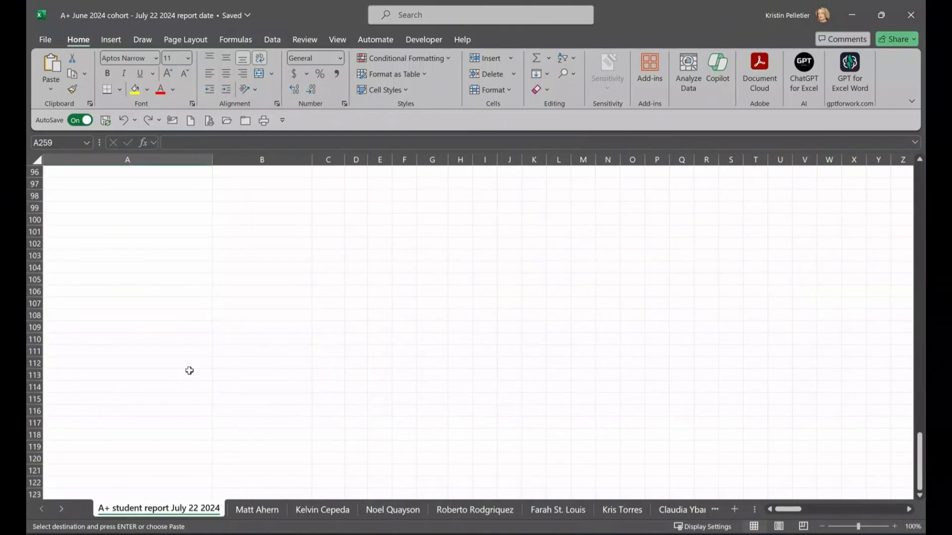
pyautogui.scroll(-5, 187, 417)
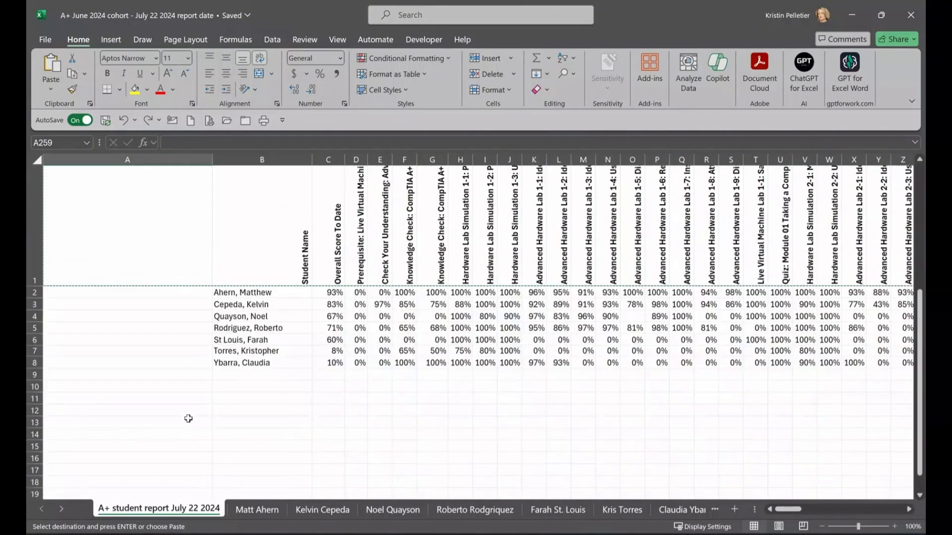
pyautogui.click(77, 260)
pyautogui.moveTo(77, 260); pyautogui.dragTo(82, 496)
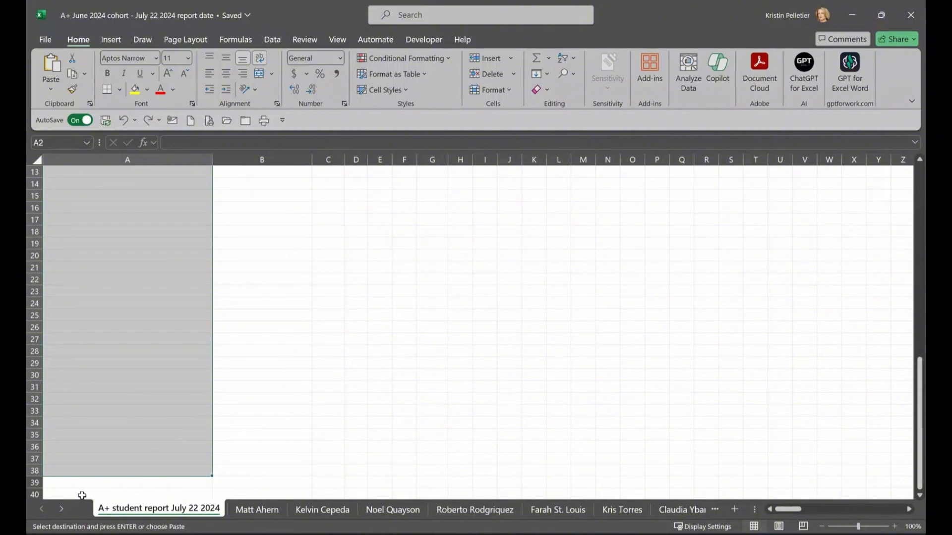
pyautogui.scroll(4, 81, 495)
pyautogui.hotkey('ctrl', 'v')
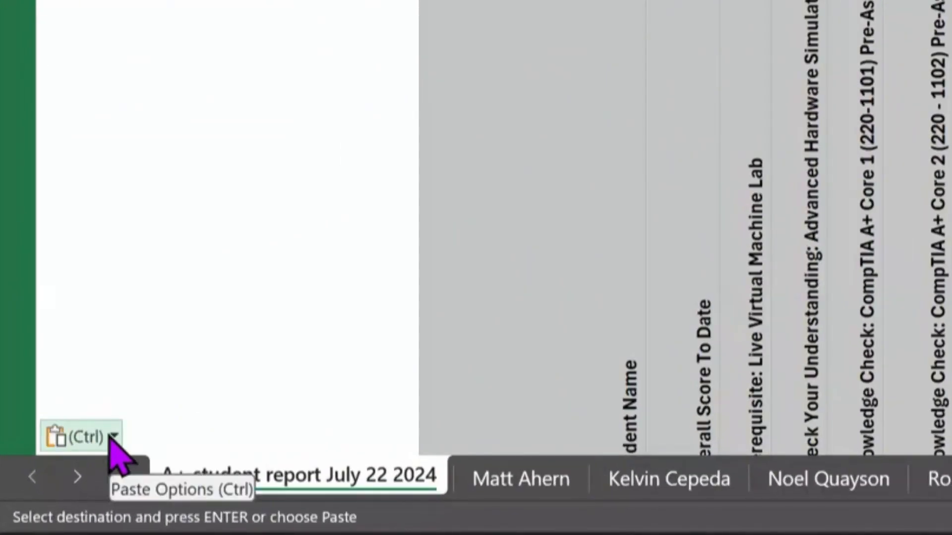
# Step: Choose Transpose from the Paste Options so the assignment names run down column A
pyautogui.click(113, 437)
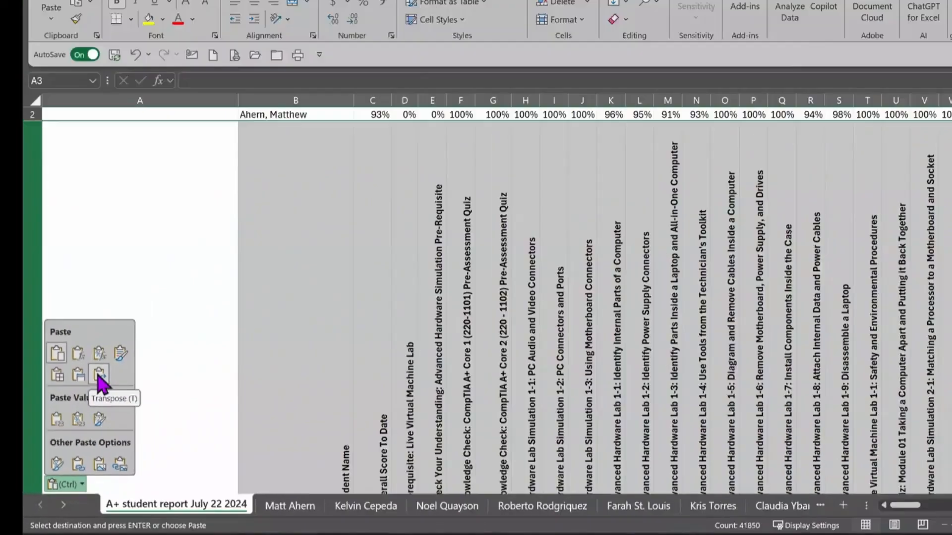
pyautogui.click(146, 222)
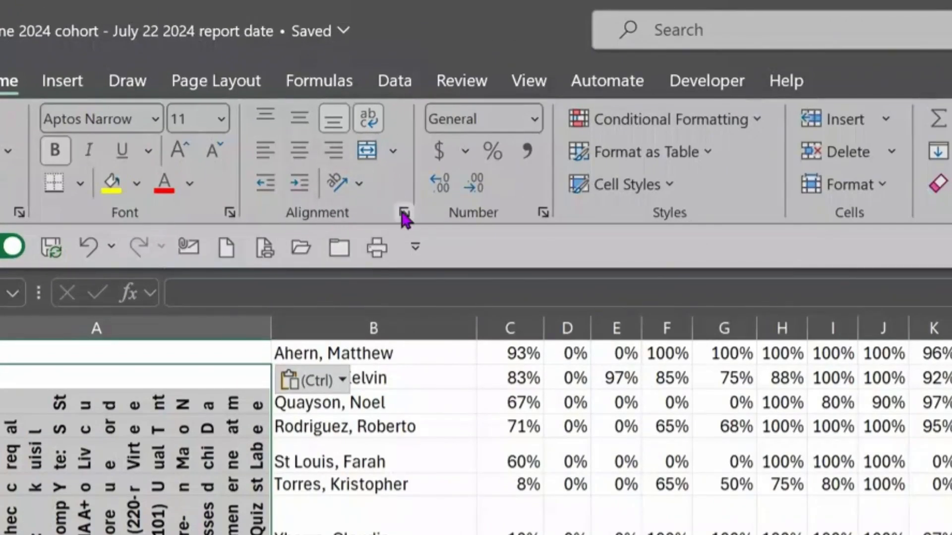
# Step: Give column A horizontal 0-degree orientation with wrapped text in Format Cells alignment
pyautogui.click(368, 184)
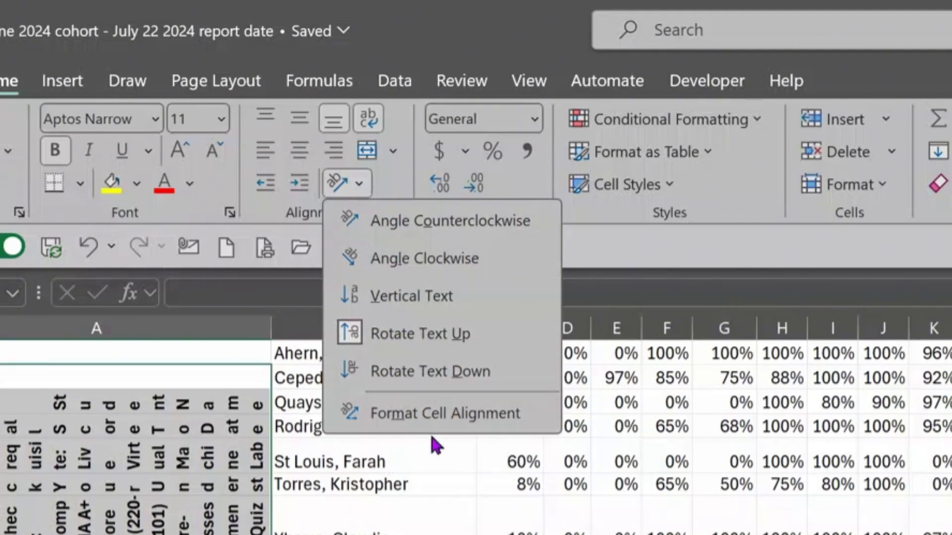
pyautogui.click(436, 419)
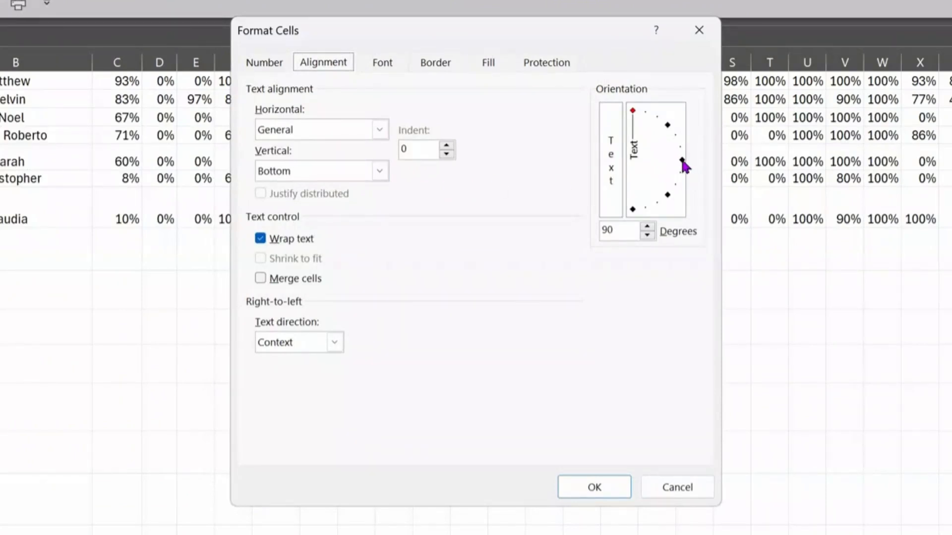
pyautogui.click(683, 161)
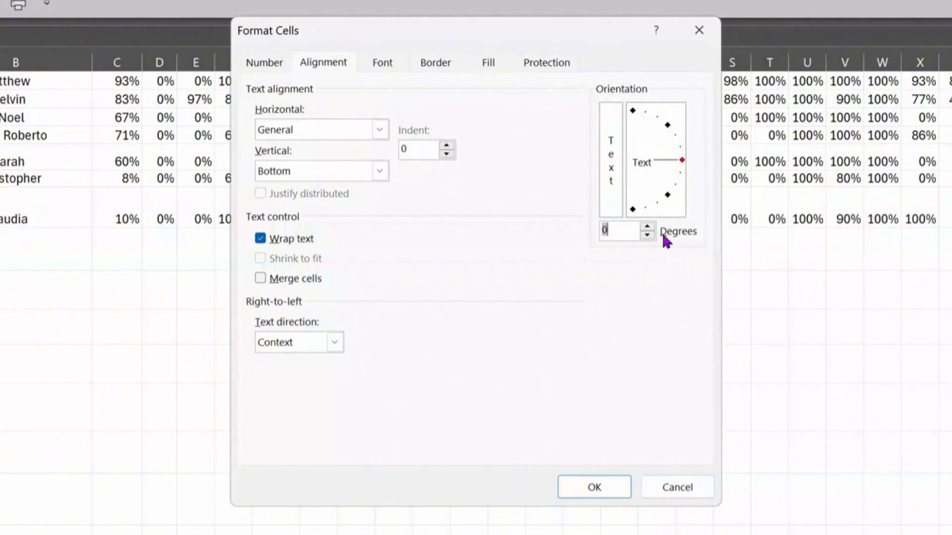
pyautogui.click(602, 490)
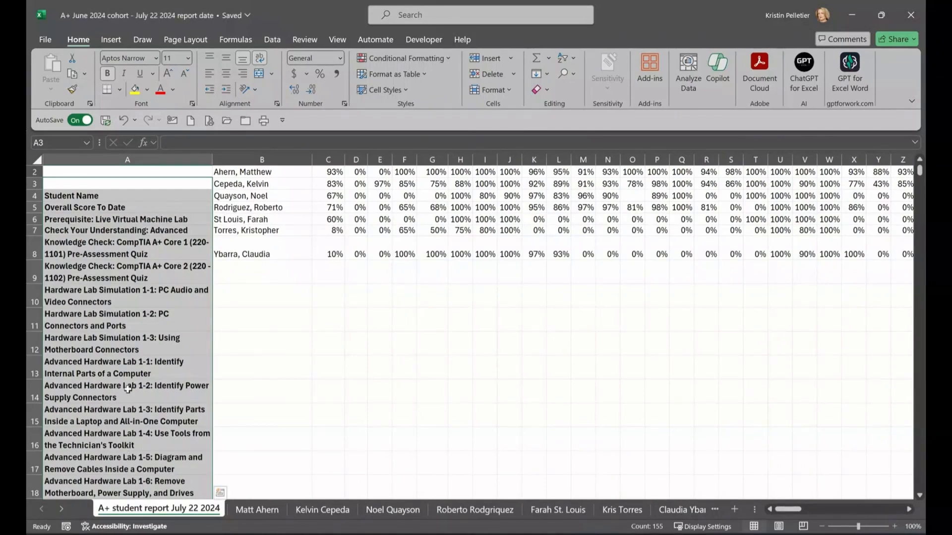
# Step: Widen column A so most assignment names fit on a single line
pyautogui.scroll(-5, 127, 389)
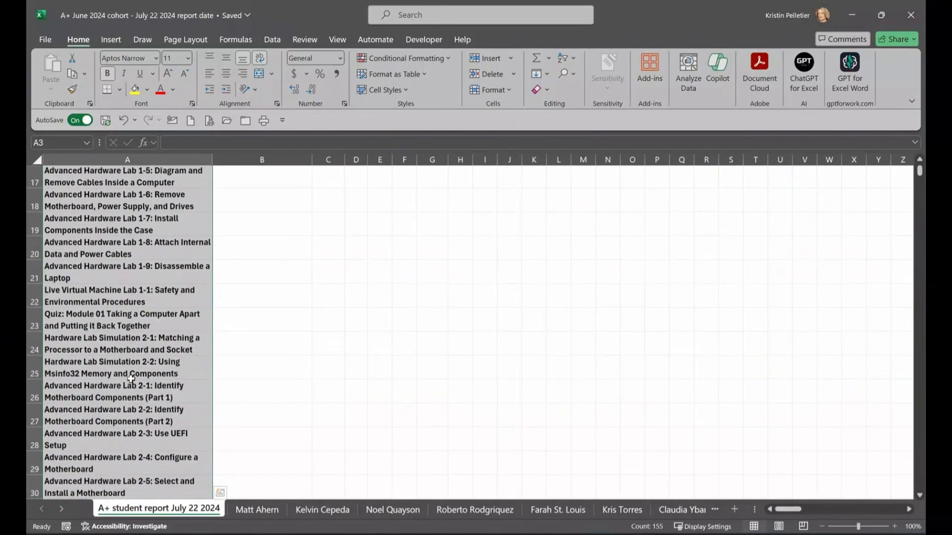
pyautogui.scroll(-1, 131, 378)
pyautogui.scroll(6, 131, 379)
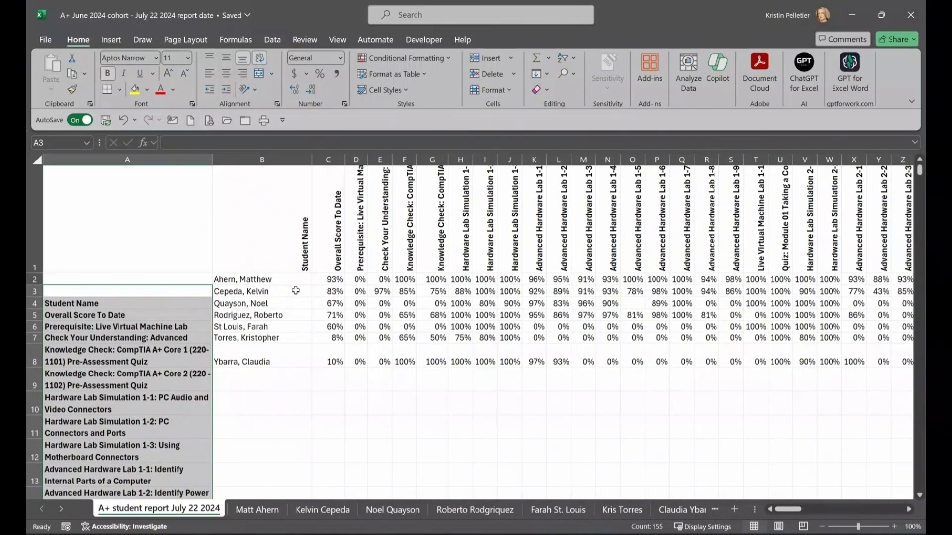
pyautogui.moveTo(254, 283); pyautogui.dragTo(252, 362)
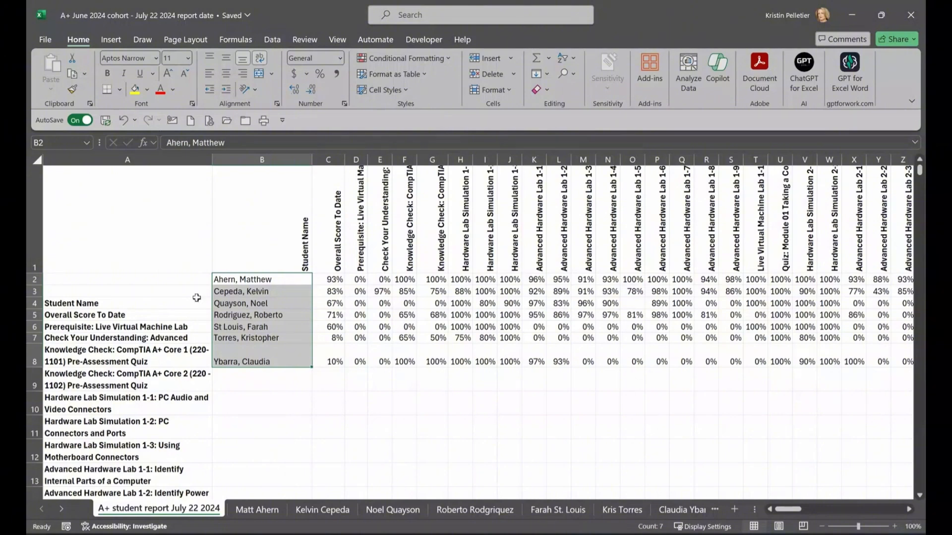
pyautogui.moveTo(320, 218); pyautogui.dragTo(868, 223)
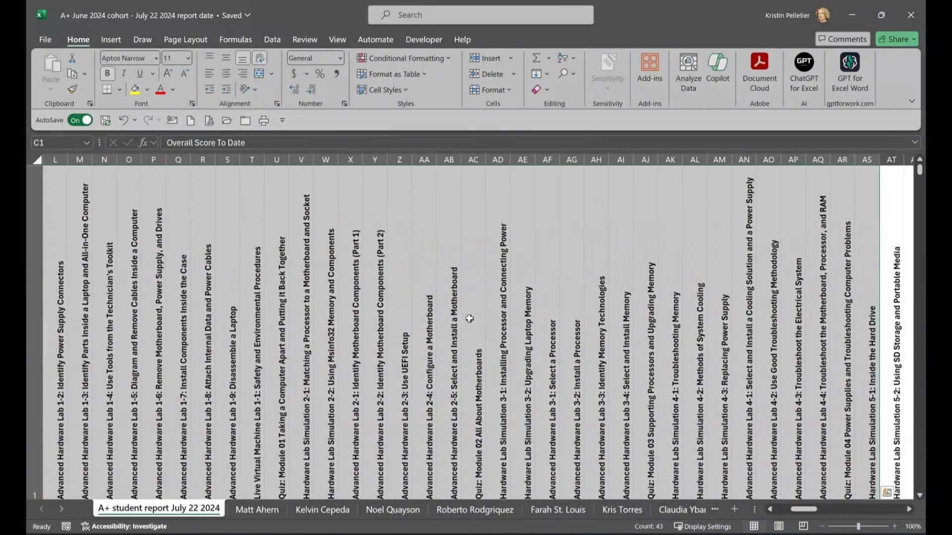
pyautogui.scroll(-2, 503, 319)
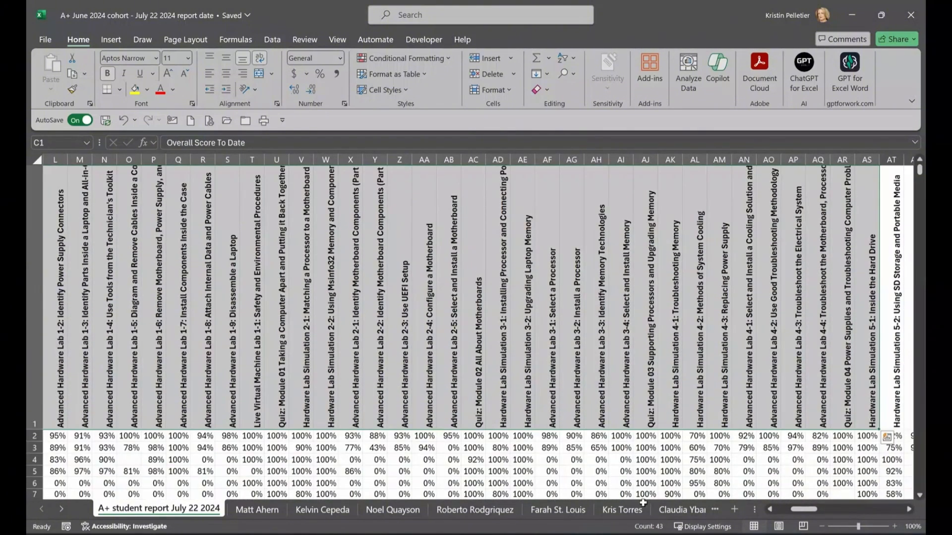
pyautogui.moveTo(803, 510); pyautogui.dragTo(768, 516)
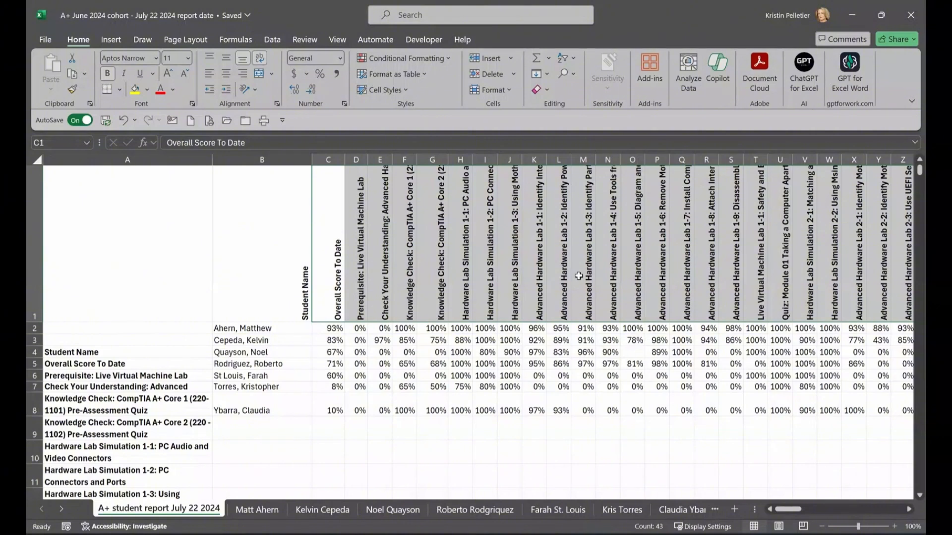
pyautogui.moveTo(213, 159); pyautogui.dragTo(353, 173)
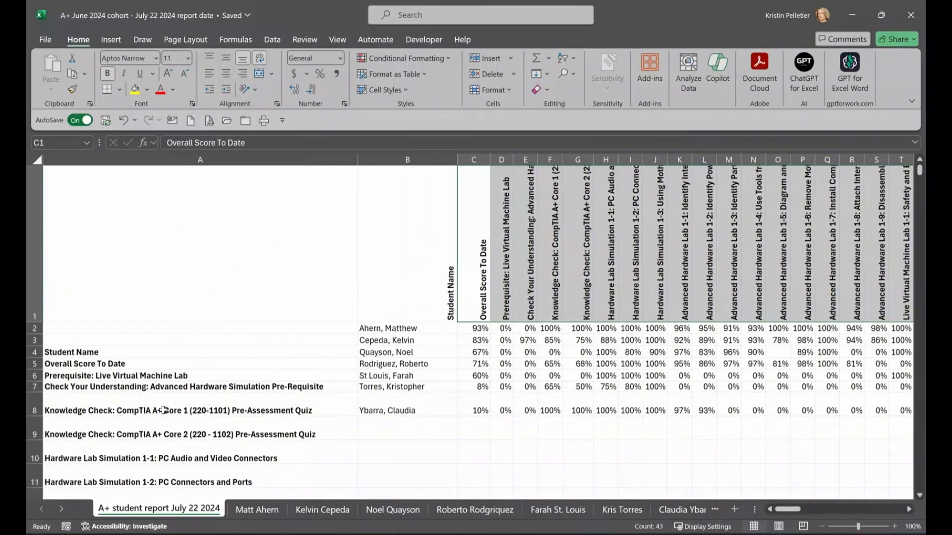
# Step: Delete the tall rotated-heading row 1 and insert four blank rows above the student data
pyautogui.click(34, 248)
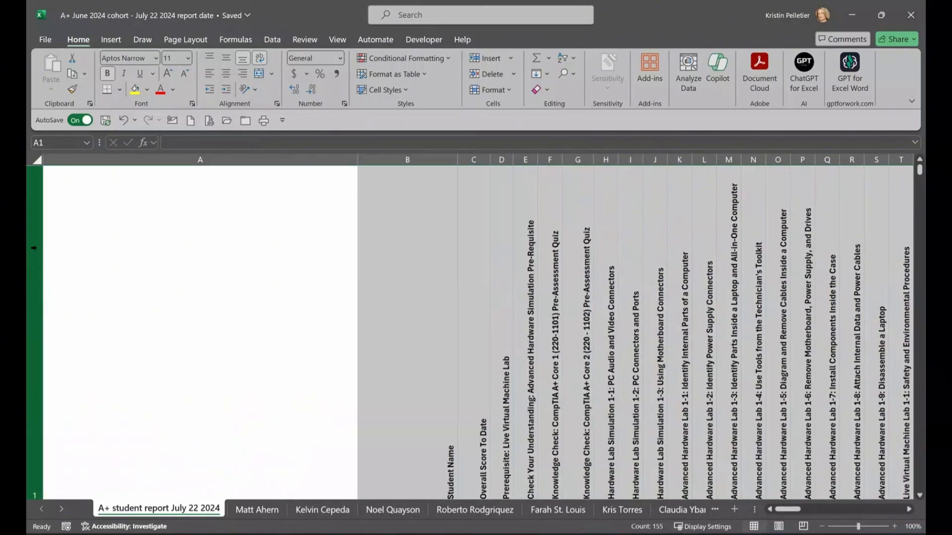
pyautogui.rightClick(37, 253)
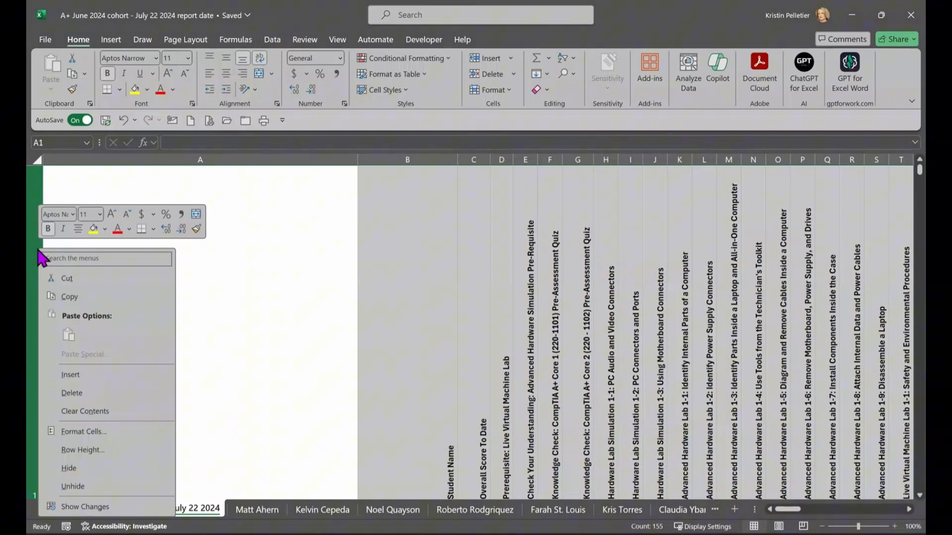
pyautogui.press('Escape')
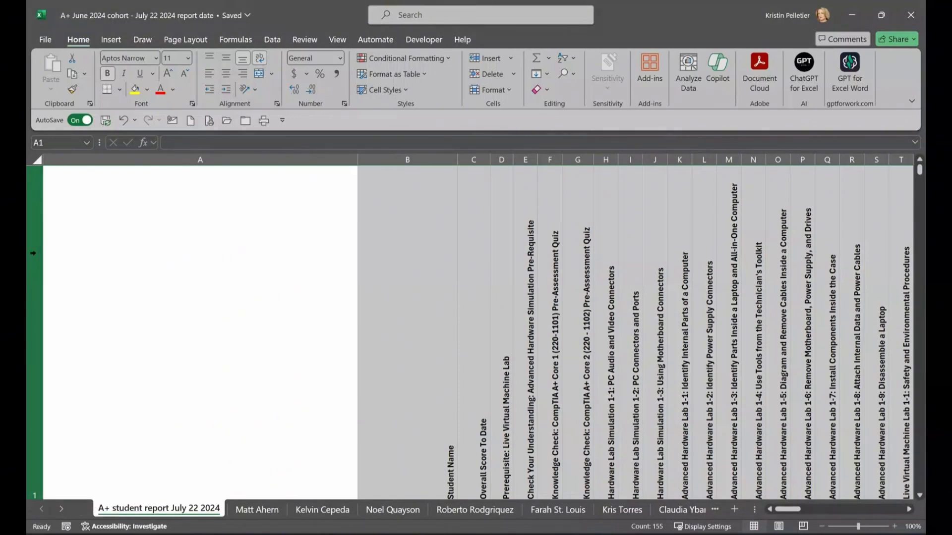
pyautogui.scroll(-2, 33, 252)
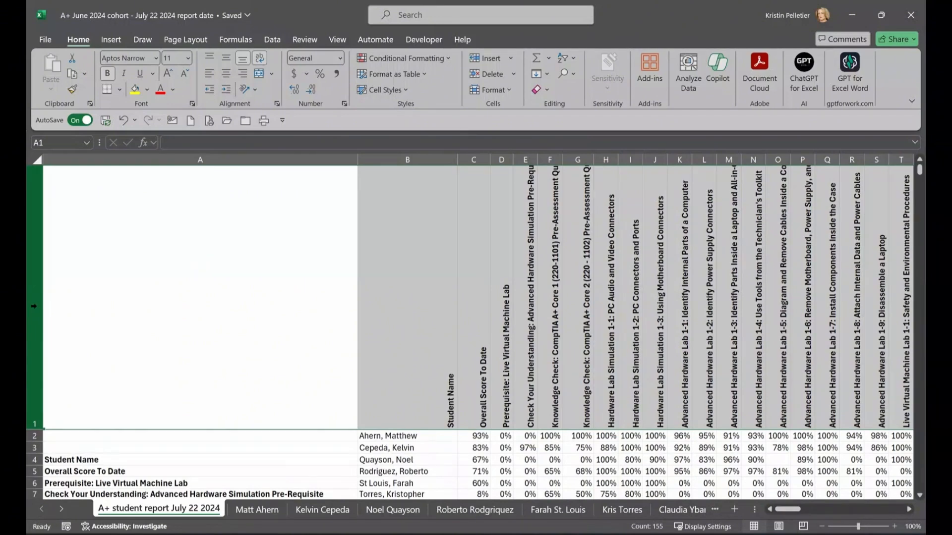
pyautogui.click(34, 306)
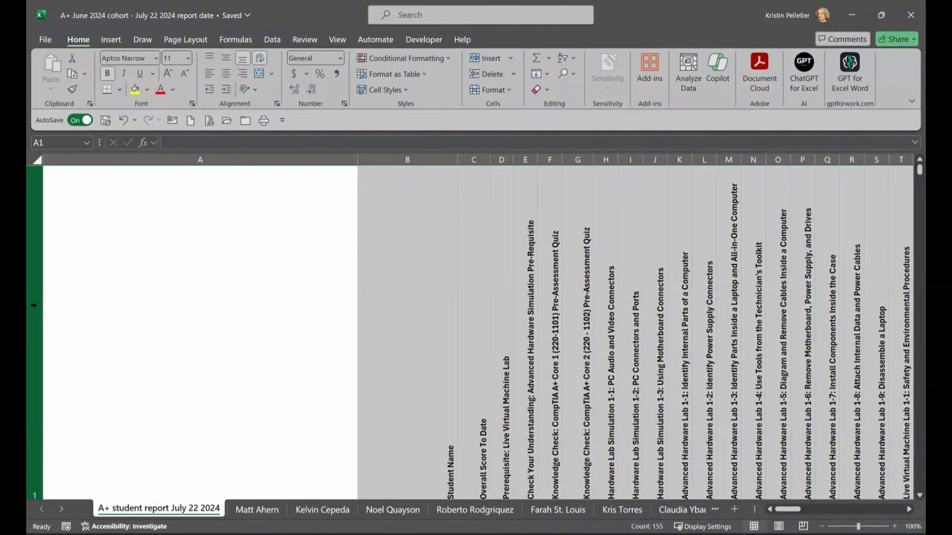
pyautogui.rightClick(34, 306)
pyautogui.click(69, 181)
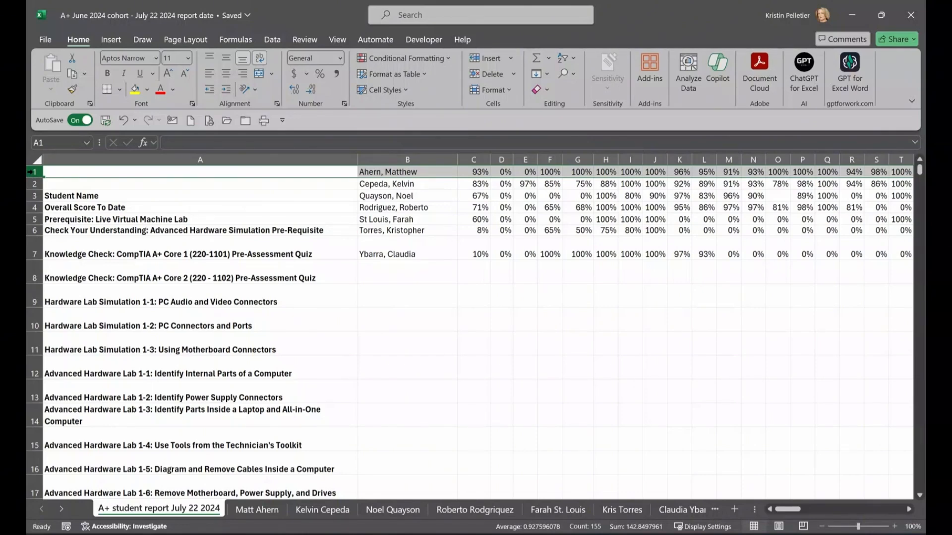
pyautogui.hotkey('ctrl', 'shift', '+')
pyautogui.hotkey('ctrl', 'shift', '+')
pyautogui.hotkey('ctrl', 'shift', '+')
pyautogui.hotkey('ctrl', 'shift', '+')
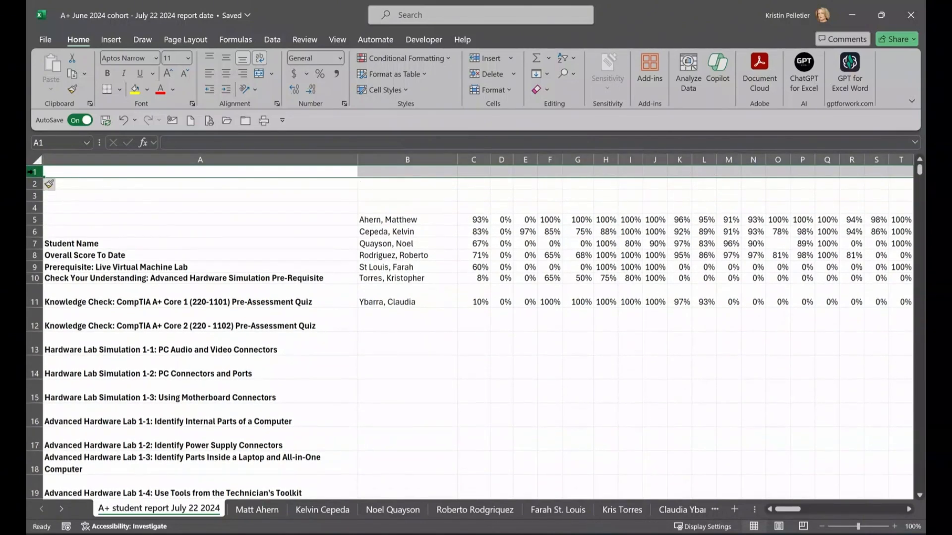
# Step: Insert two more blank rows so the student scores begin in row 7
pyautogui.hotkey('ctrl', 'shift', '+')
pyautogui.hotkey('ctrl', 'shift', '+')
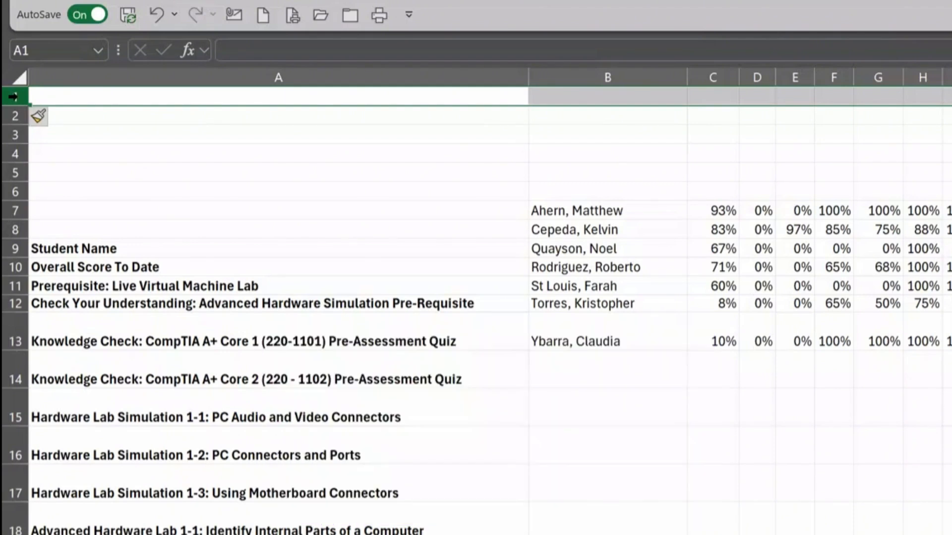
pyautogui.click(67, 139)
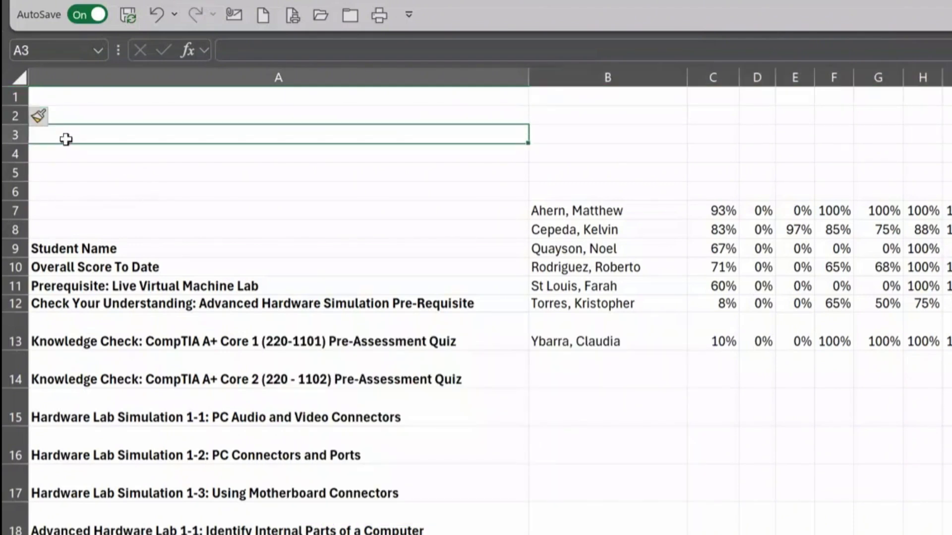
pyautogui.click(18, 95)
pyautogui.rightClick(19, 97)
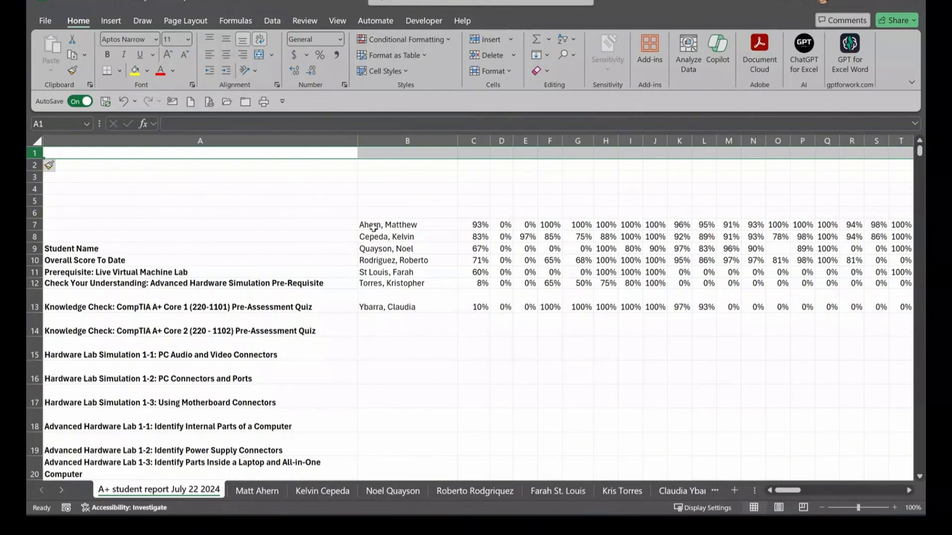
pyautogui.click(107, 250)
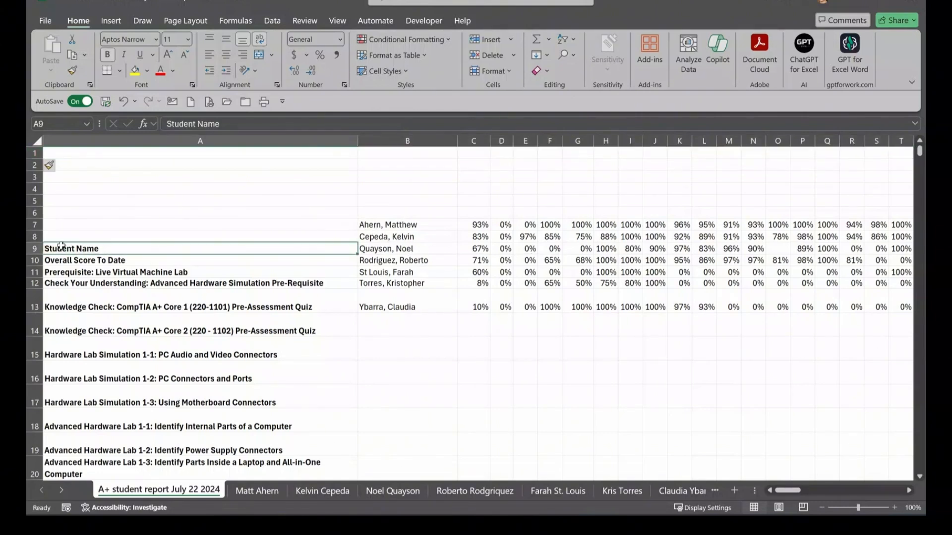
pyautogui.click(34, 248)
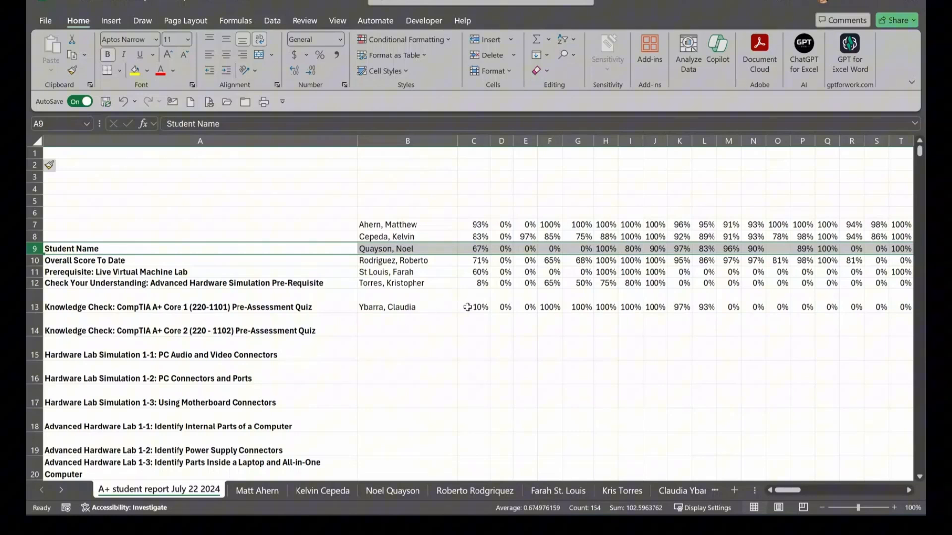
pyautogui.click(477, 224)
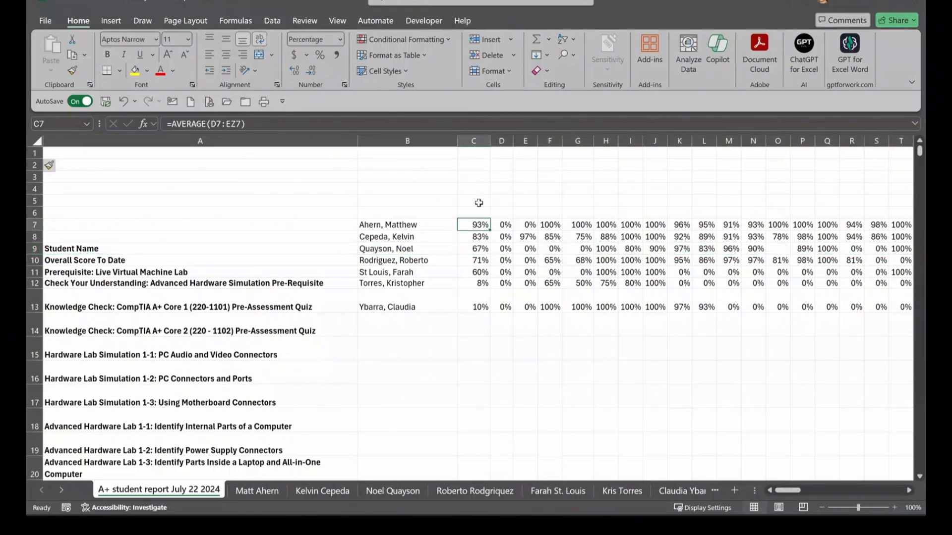
pyautogui.click(79, 260)
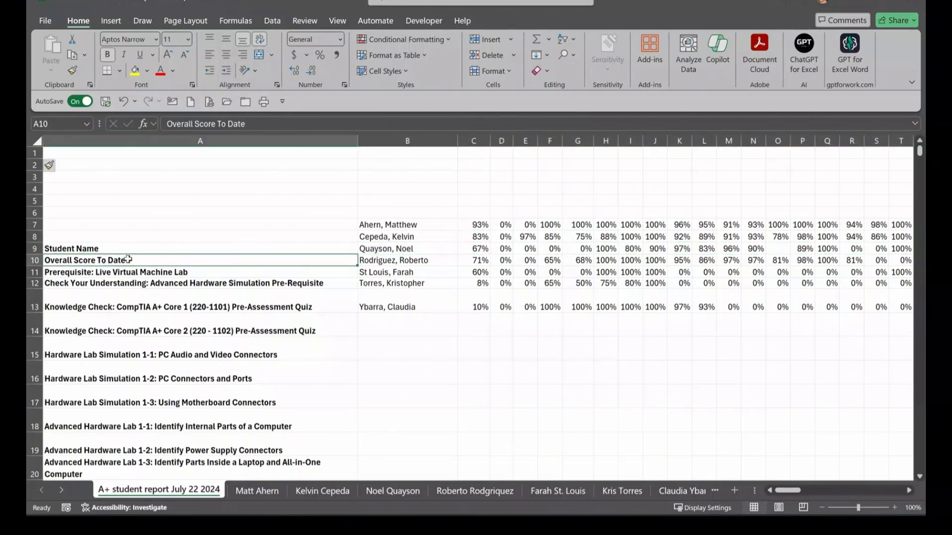
pyautogui.click(366, 261)
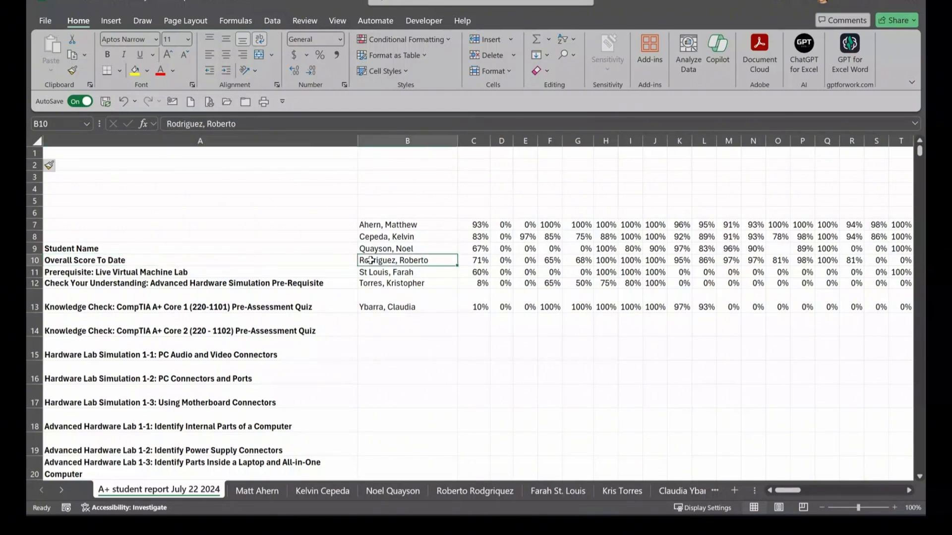
pyautogui.moveTo(379, 260); pyautogui.dragTo(389, 428)
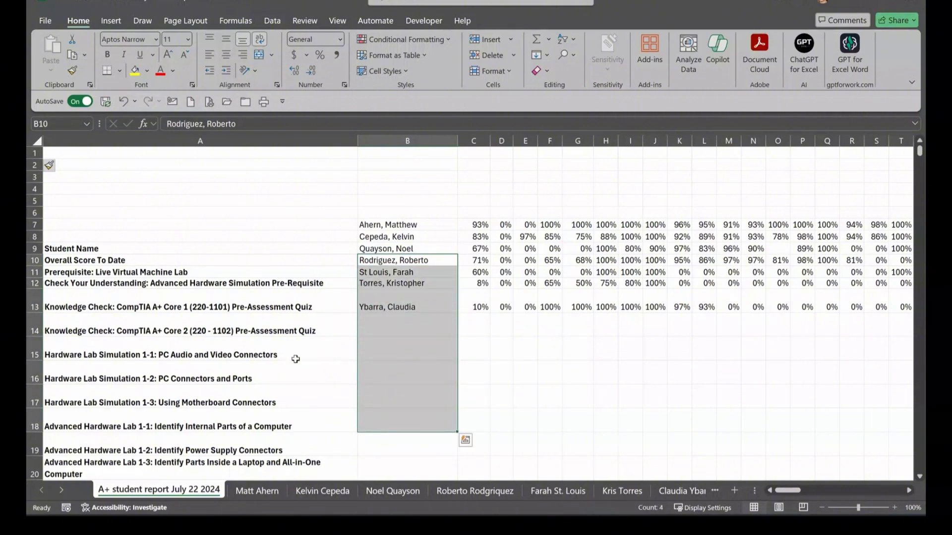
pyautogui.click(35, 261)
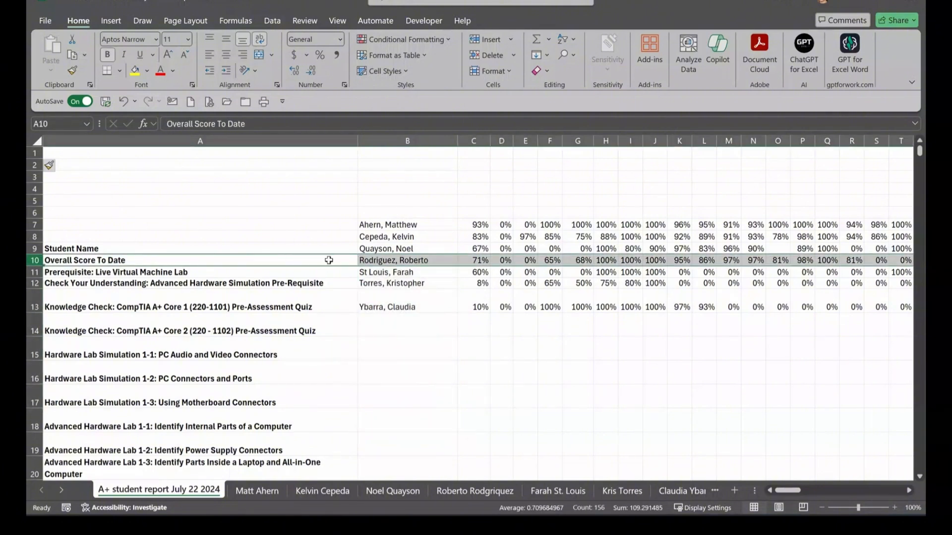
pyautogui.click(405, 347)
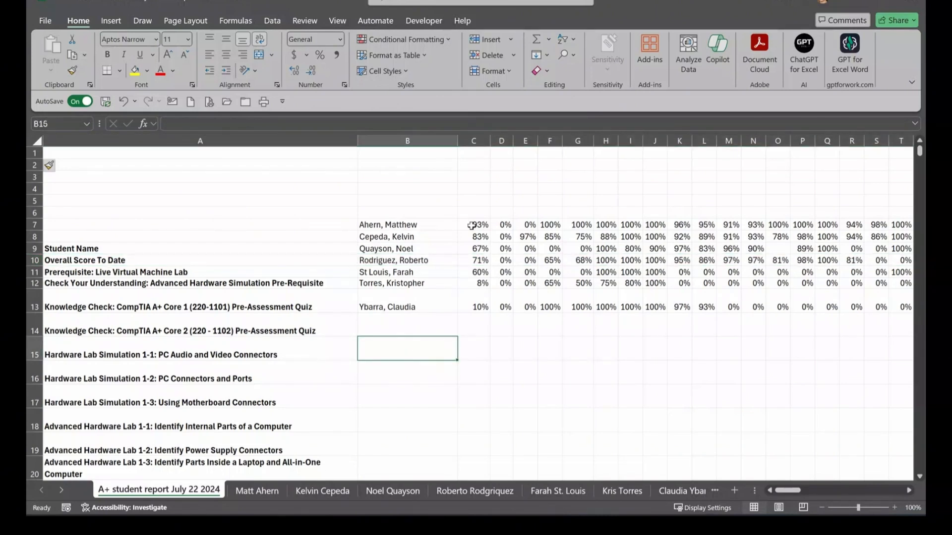
# Step: Insert an empty column B before the student names and narrow it
pyautogui.click(407, 141)
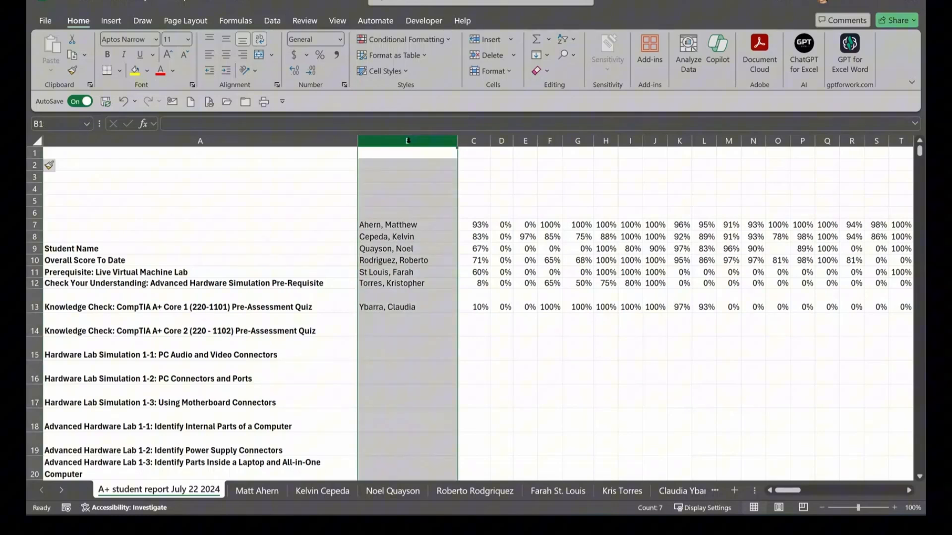
pyautogui.rightClick(408, 141)
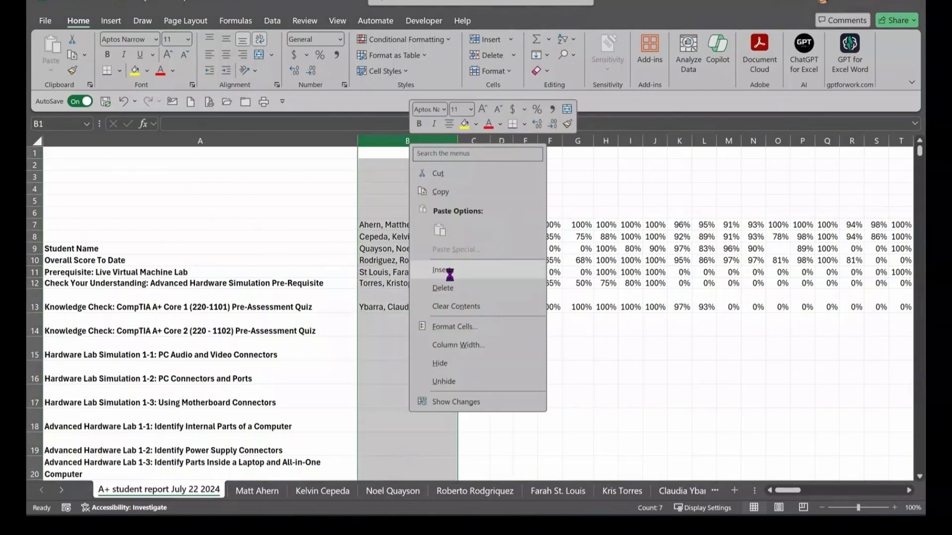
pyautogui.click(445, 272)
pyautogui.moveTo(673, 141); pyautogui.dragTo(432, 176)
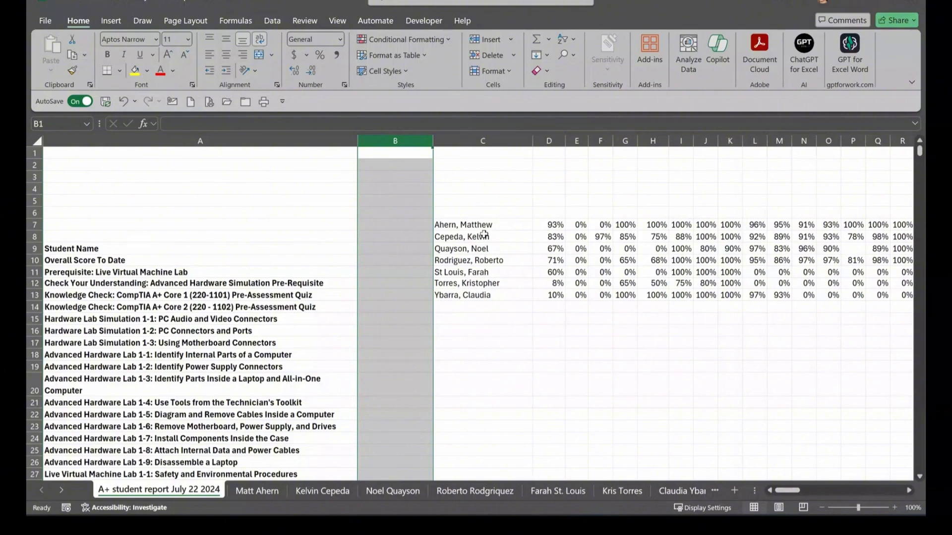
# Step: Copy the first student's row 7 scores and paste them transposed down B10:B163
pyautogui.click(553, 226)
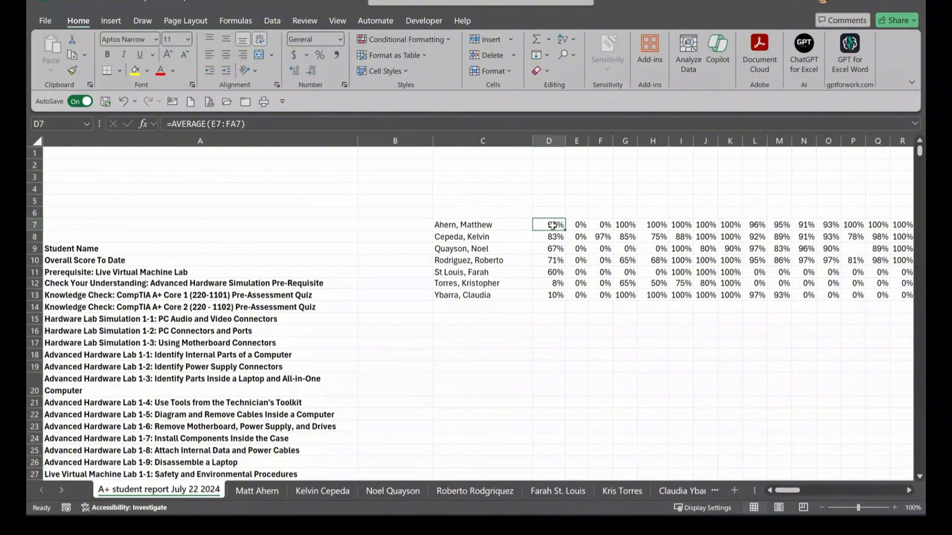
pyautogui.moveTo(553, 226); pyautogui.dragTo(869, 225)
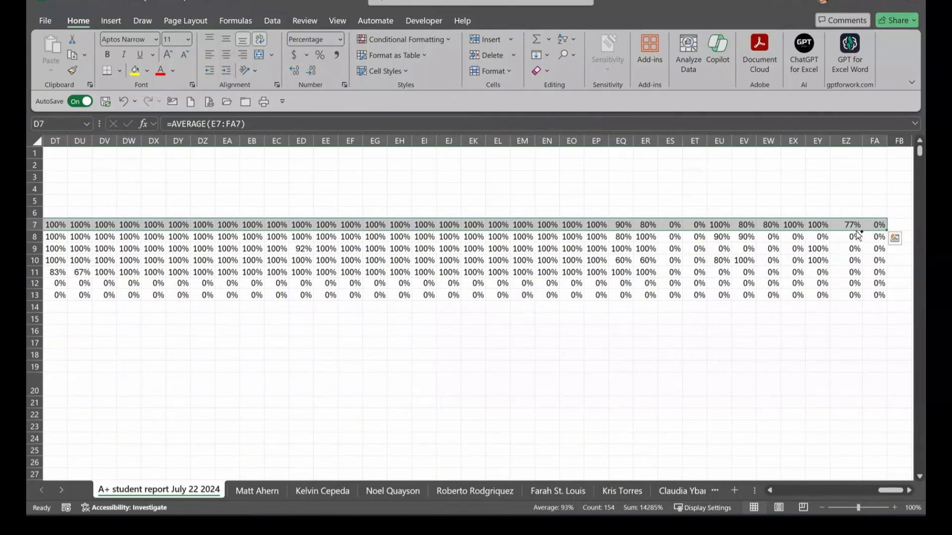
pyautogui.hotkey('ctrl', 'c')
pyautogui.moveTo(891, 490); pyautogui.dragTo(724, 506)
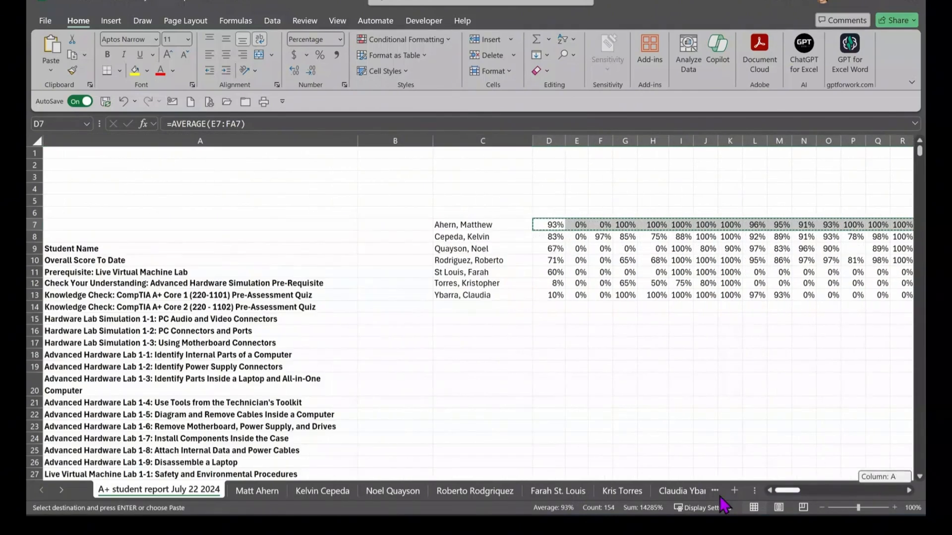
pyautogui.click(382, 260)
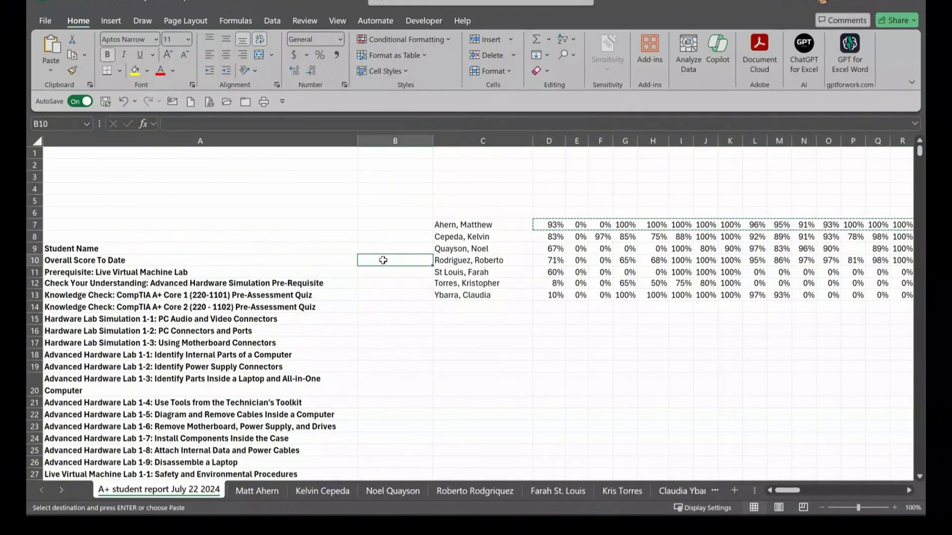
pyautogui.moveTo(383, 260); pyautogui.dragTo(382, 456)
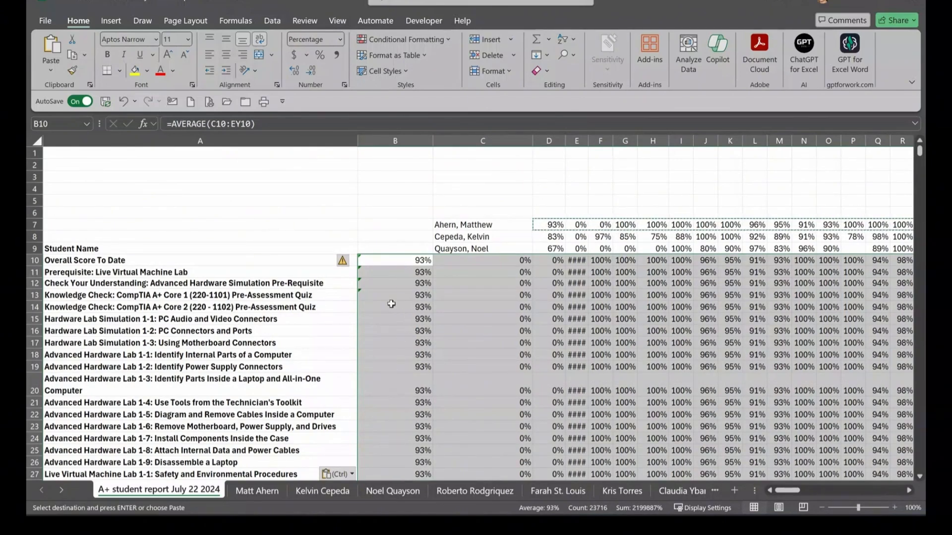
pyautogui.scroll(-2, 413, 284)
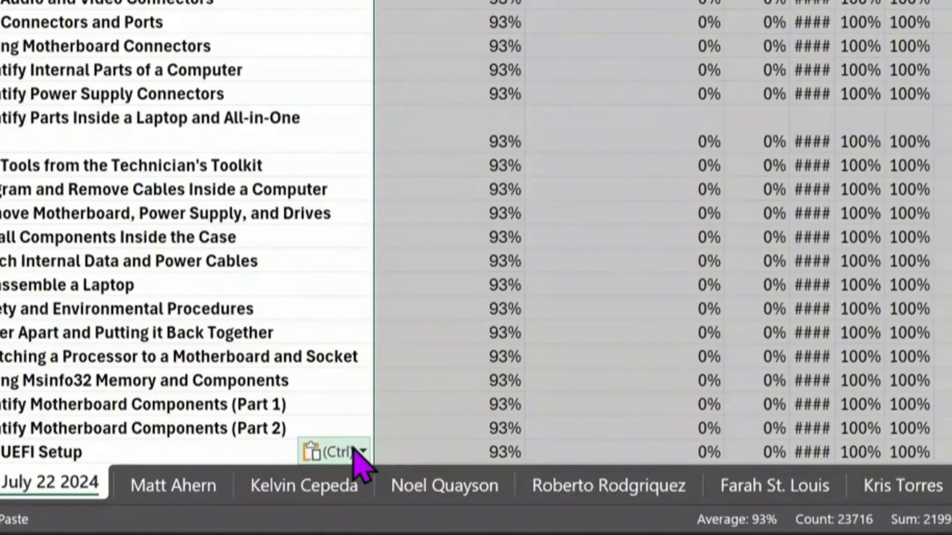
pyautogui.click(365, 461)
pyautogui.click(389, 260)
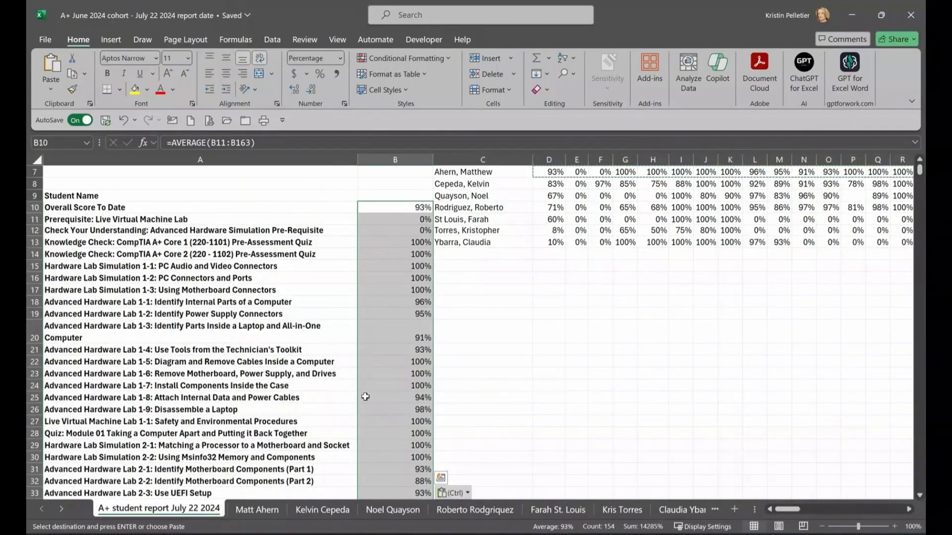
pyautogui.scroll(1, 445, 275)
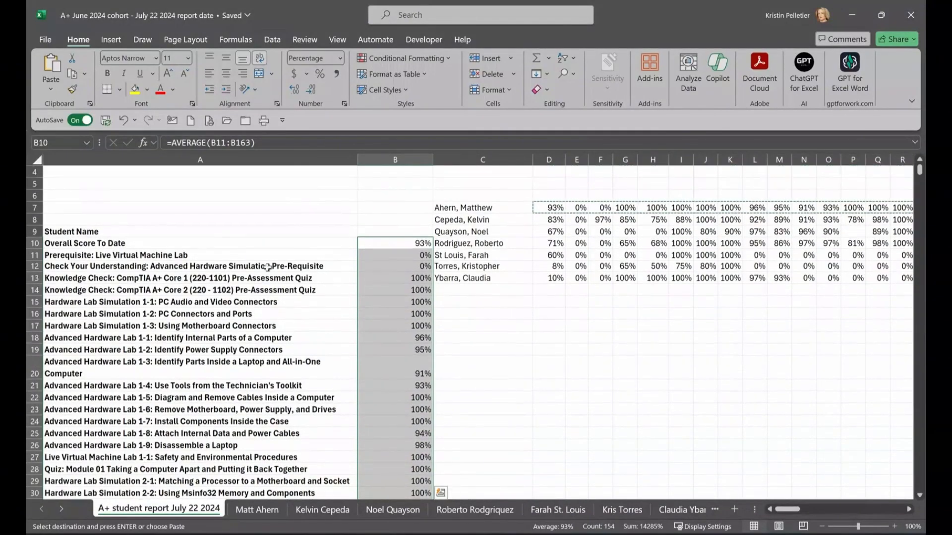
# Step: Move the first three students' names into B9, C9 and D9, inserting empty columns C and D
pyautogui.click(469, 209)
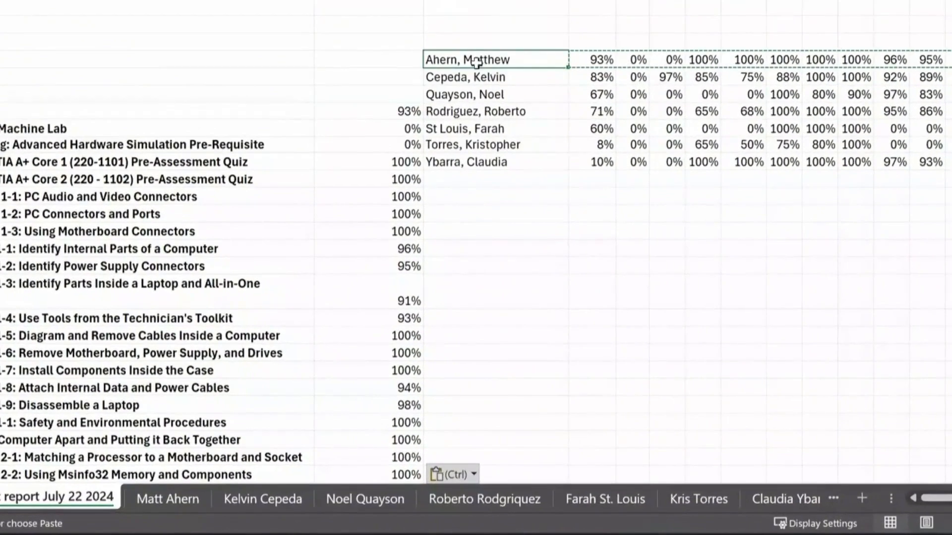
pyautogui.moveTo(477, 62); pyautogui.dragTo(396, 107)
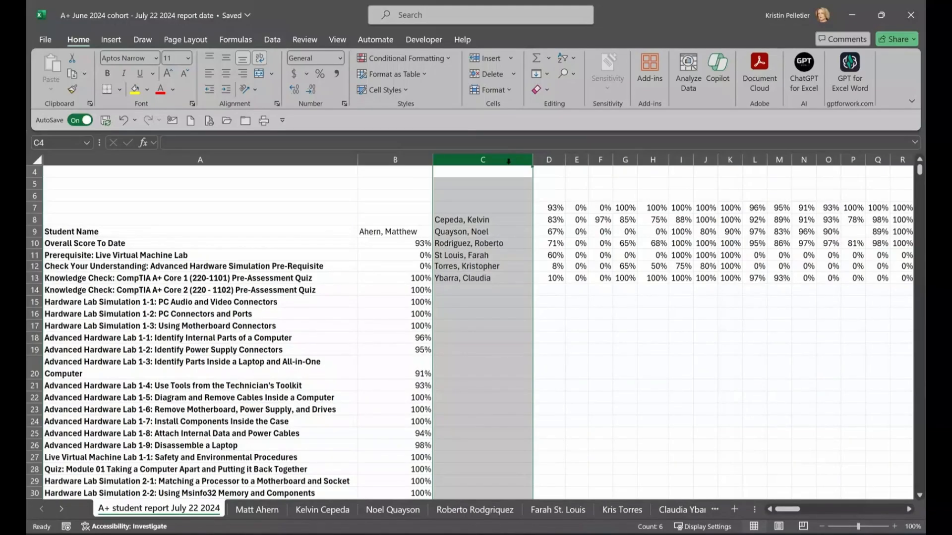
pyautogui.rightClick(510, 160)
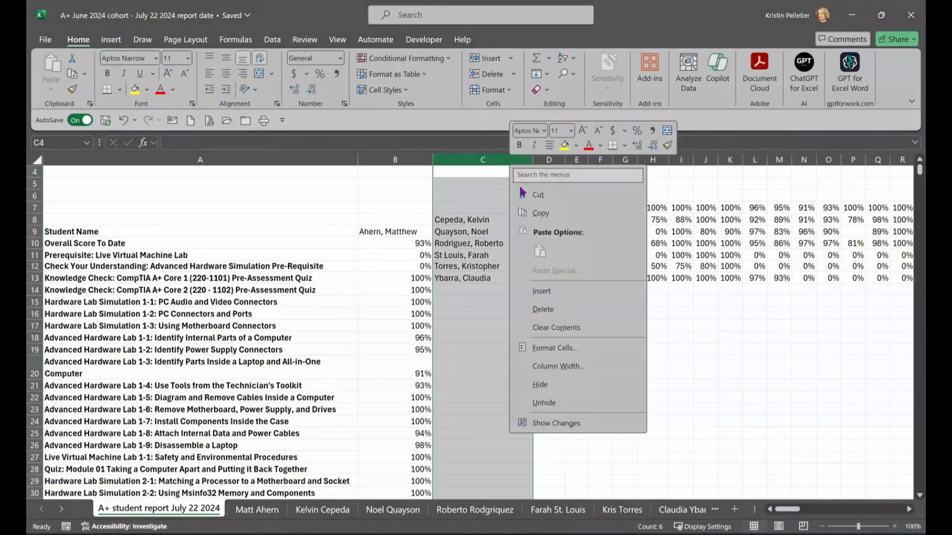
pyautogui.click(539, 291)
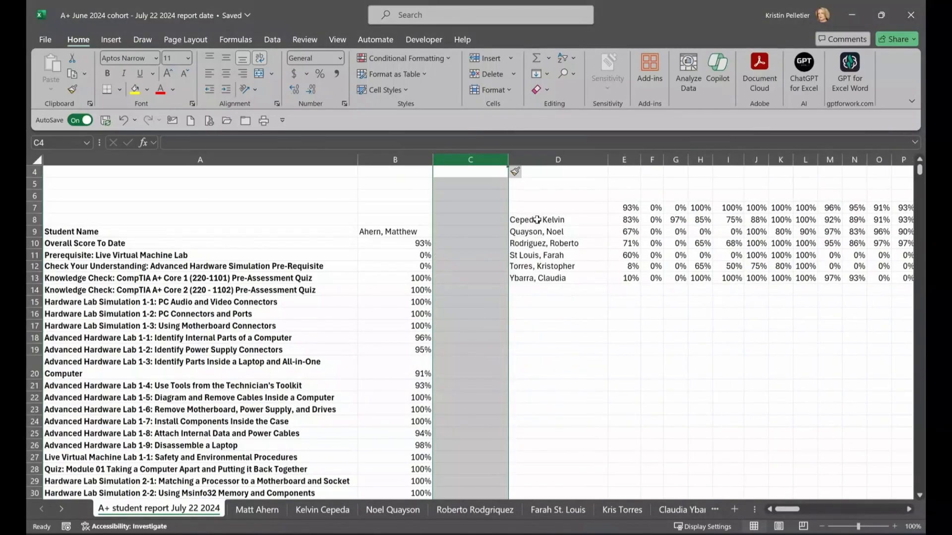
pyautogui.click(537, 220)
pyautogui.moveTo(509, 220); pyautogui.dragTo(475, 231)
pyautogui.click(570, 161)
pyautogui.rightClick(571, 168)
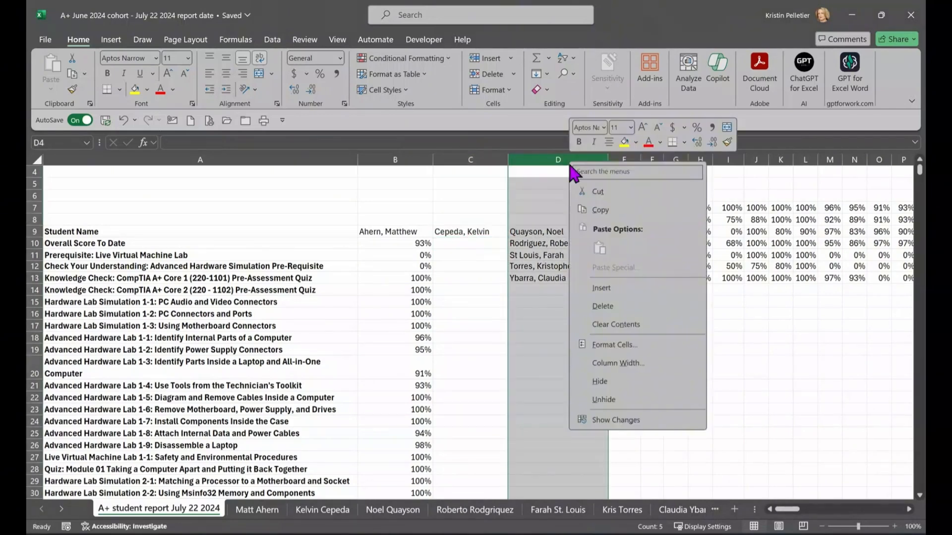
pyautogui.click(605, 290)
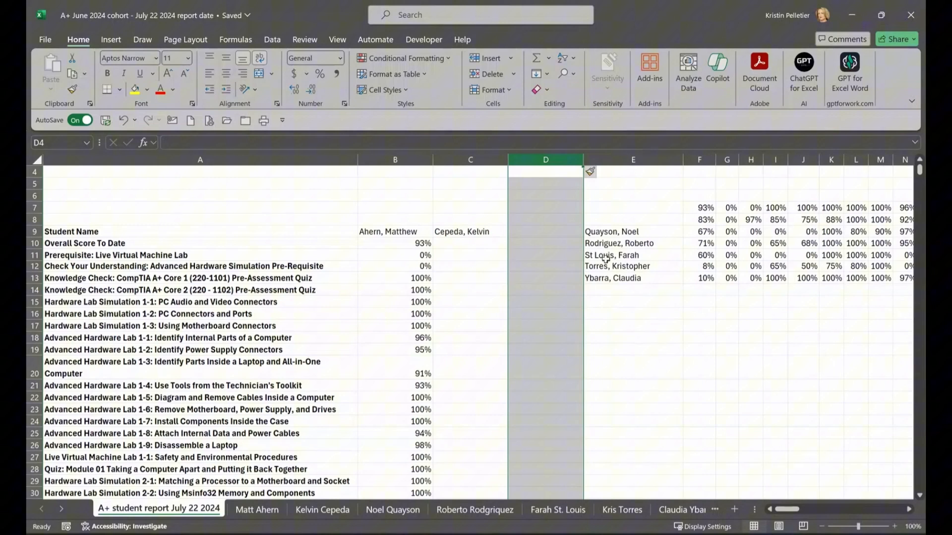
pyautogui.click(609, 233)
pyautogui.moveTo(614, 238); pyautogui.dragTo(558, 236)
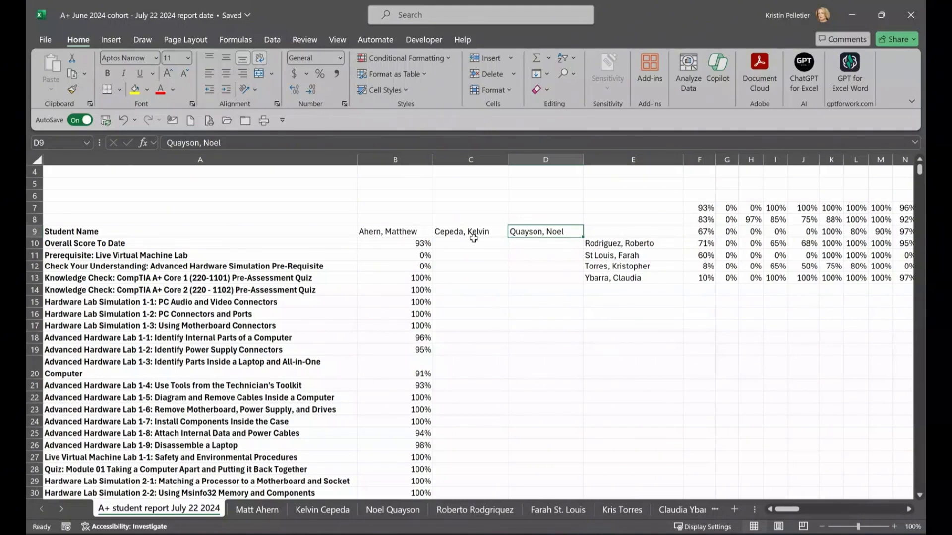
# Step: Paste the second student's row 8 scores transposed down C10:C163, then select used rows 7–8
pyautogui.click(703, 220)
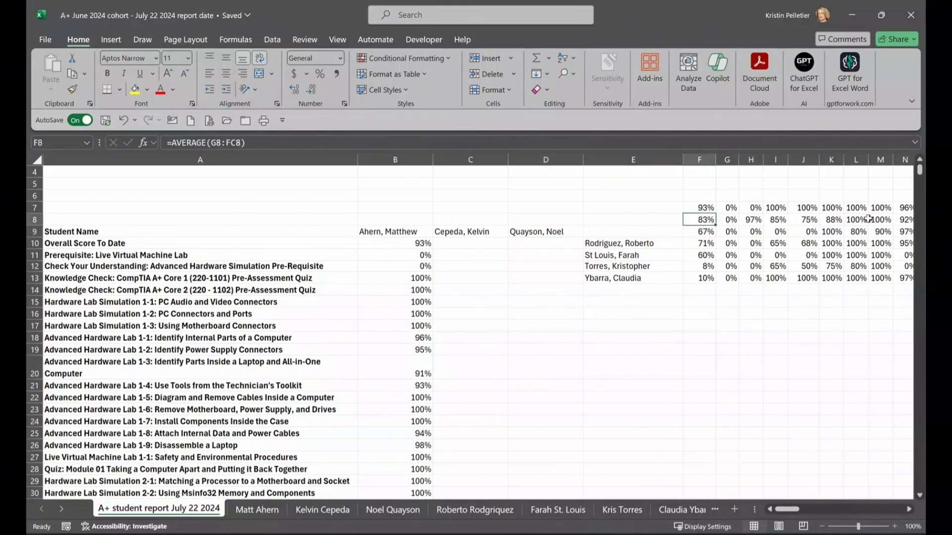
pyautogui.moveTo(869, 218)
pyautogui.mouseDown()
pyautogui.moveTo(914, 220)
pyautogui.moveTo(803, 222)
pyautogui.moveTo(915, 221)
pyautogui.moveTo(852, 222)
pyautogui.mouseUp()
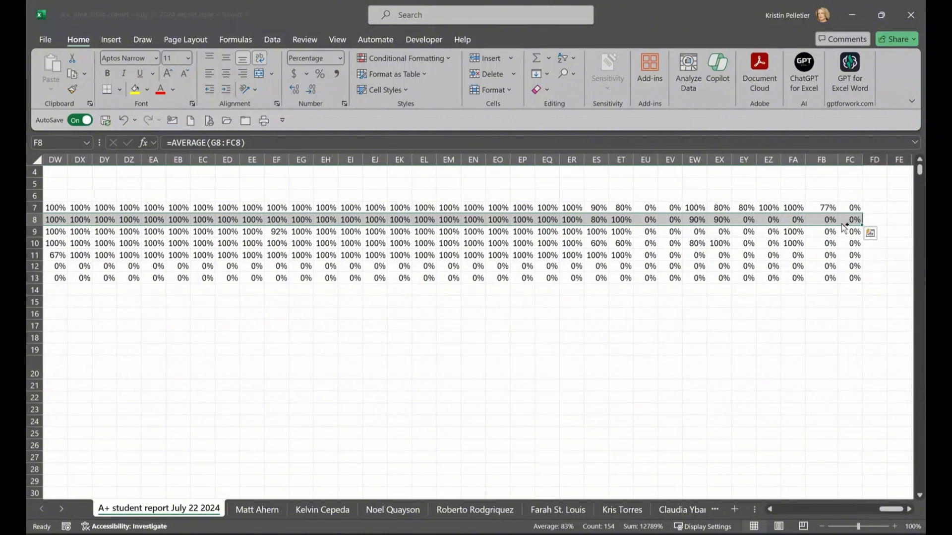
pyautogui.hotkey('ctrl', 'c')
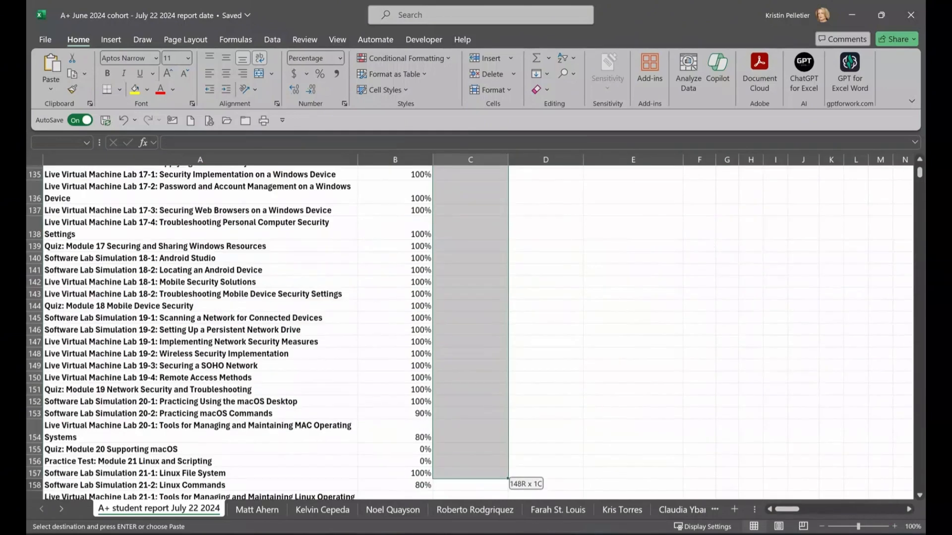
pyautogui.moveTo(506, 496); pyautogui.dragTo(476, 466)
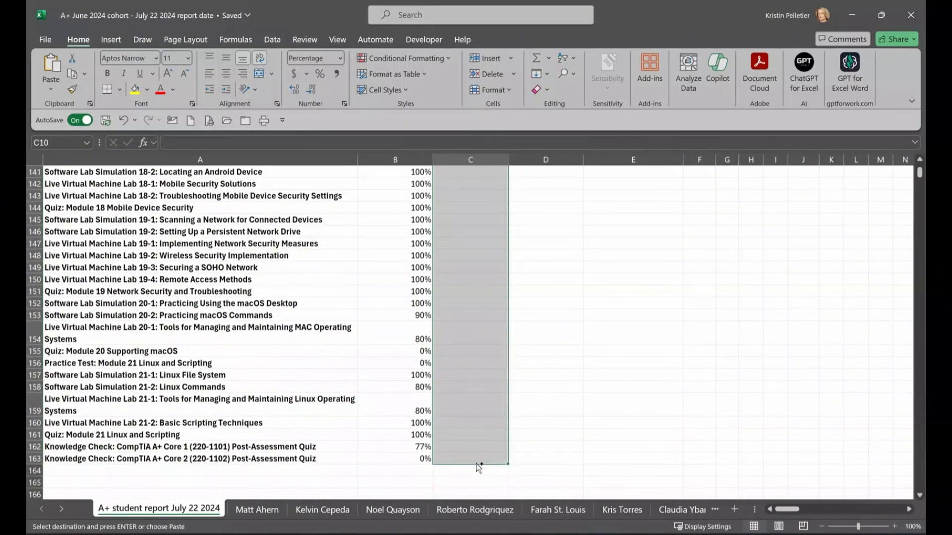
pyautogui.hotkey('ctrl', 'v')
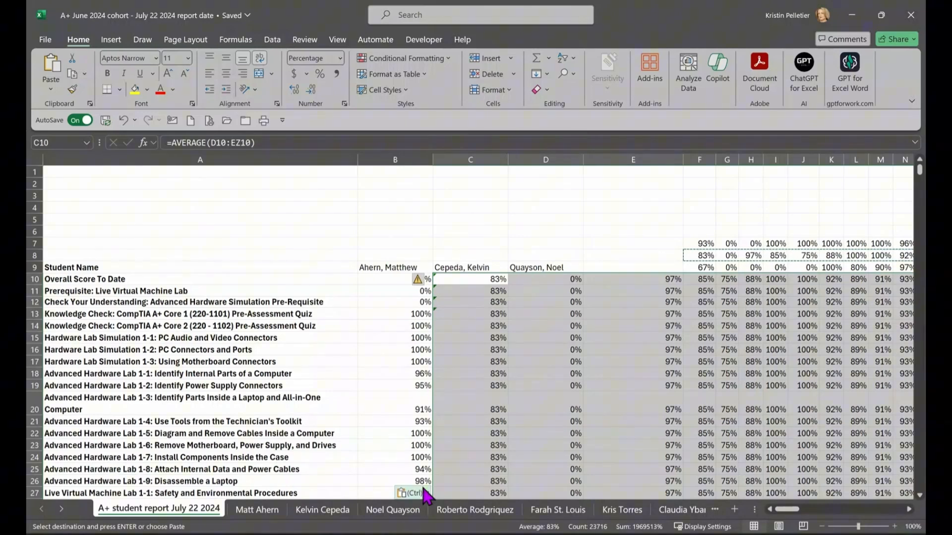
pyautogui.click(424, 494)
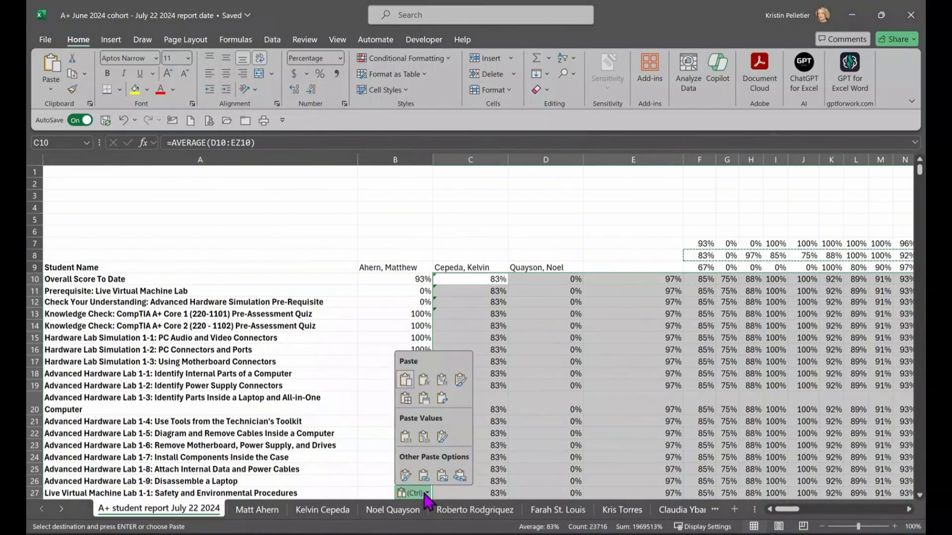
pyautogui.click(441, 398)
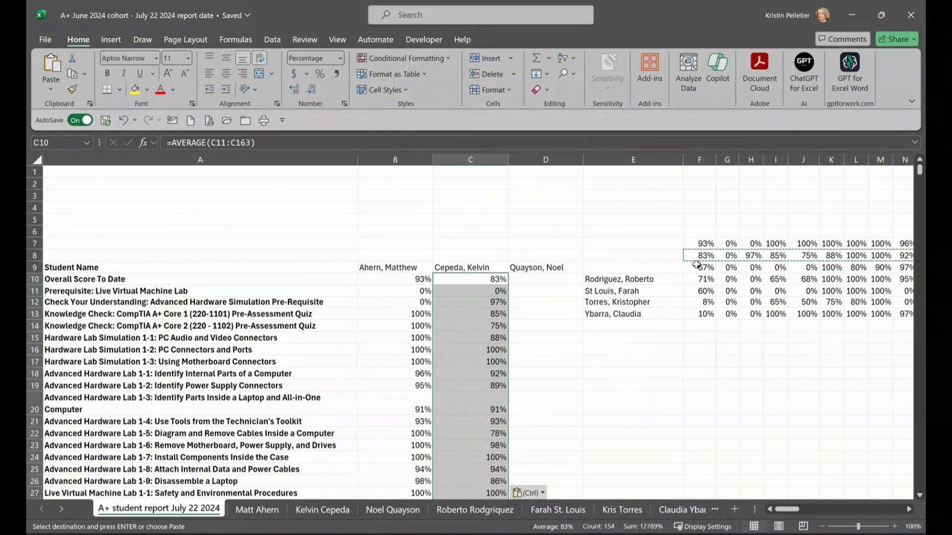
pyautogui.press('Escape')
pyautogui.moveTo(702, 245); pyautogui.dragTo(759, 256)
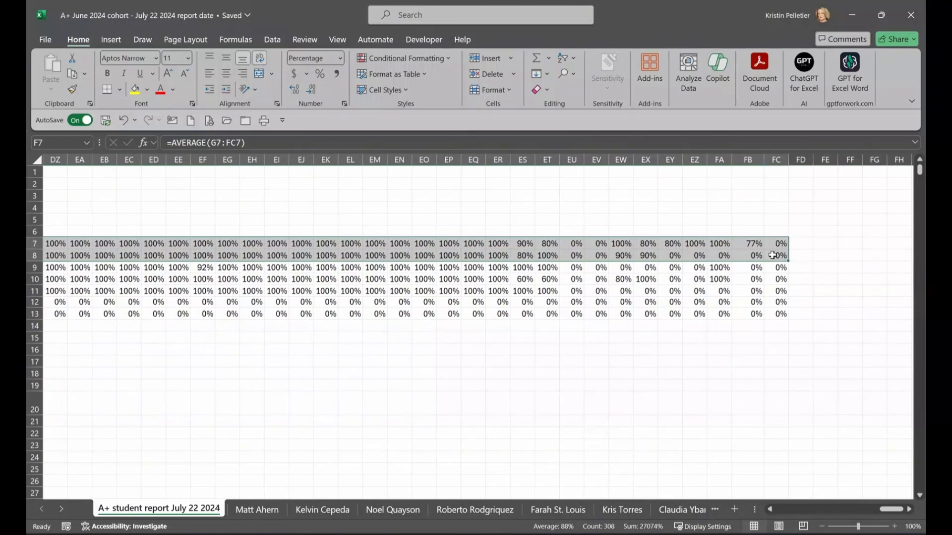
# Step: Clear the used score rows 7 and 8, then copy the third student's scores from row 9
pyautogui.press('Delete')
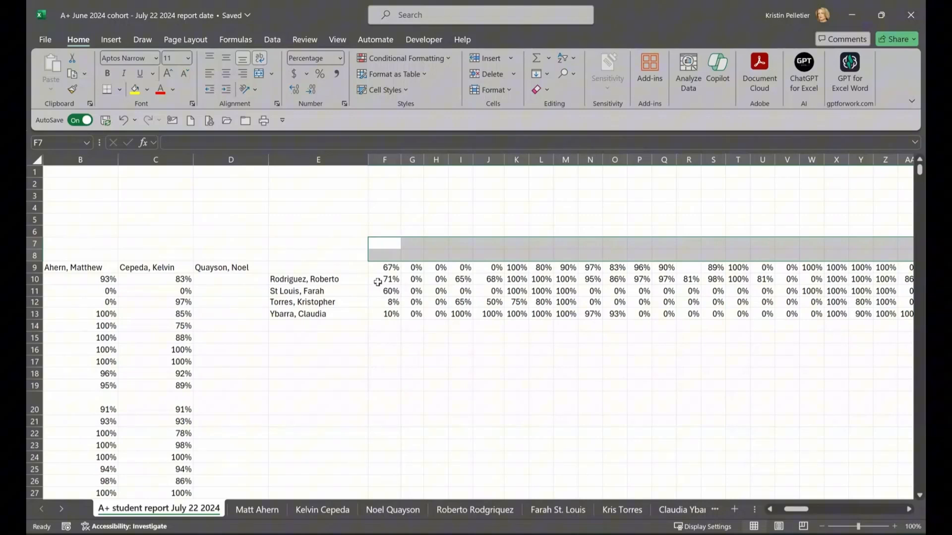
pyautogui.moveTo(387, 270); pyautogui.dragTo(868, 269)
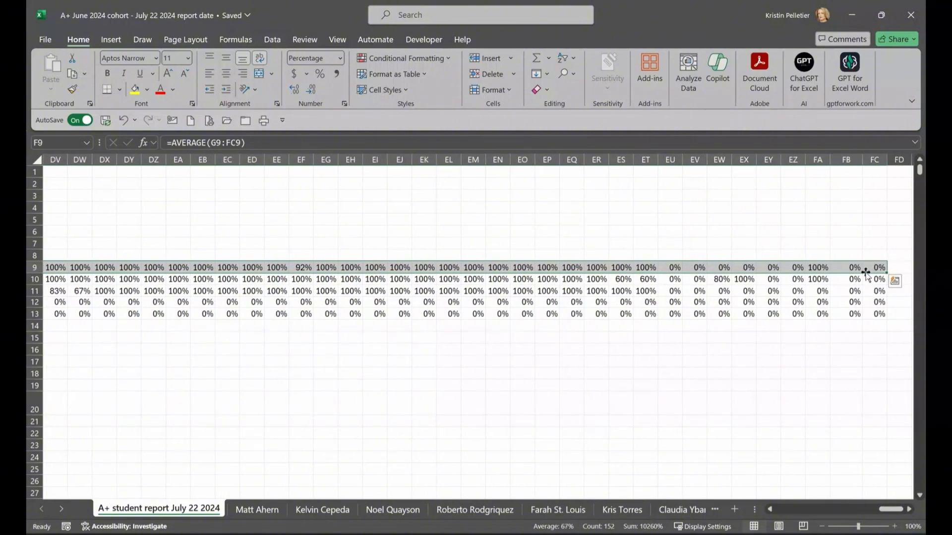
pyautogui.hotkey('ctrl', 'c')
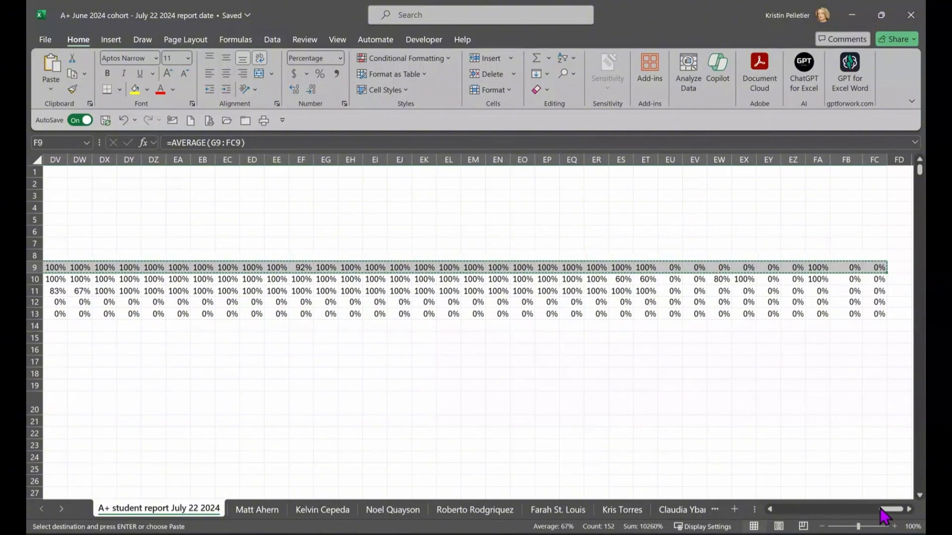
# Step: Paste the row 9 scores transposed into D10:D163 so column D lists them down
pyautogui.moveTo(890, 510); pyautogui.dragTo(761, 509)
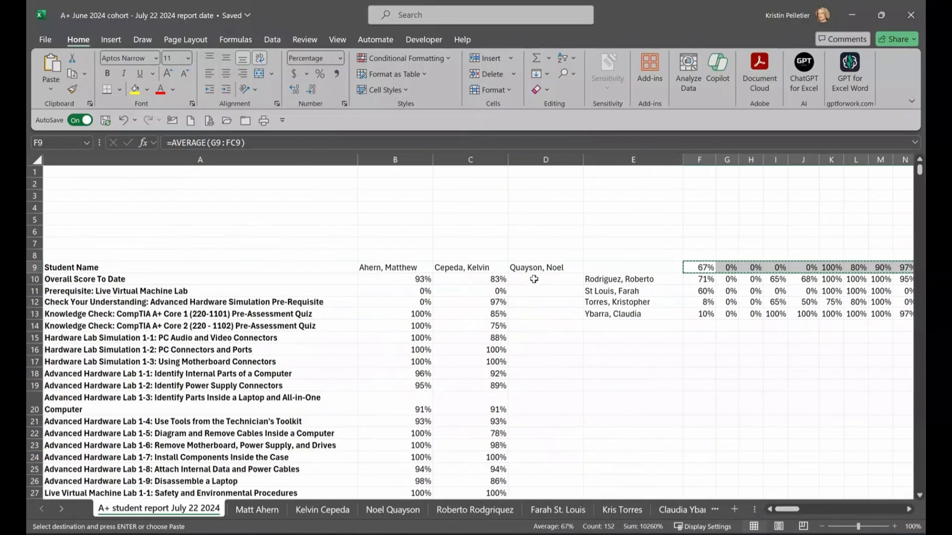
pyautogui.moveTo(534, 279); pyautogui.dragTo(560, 472)
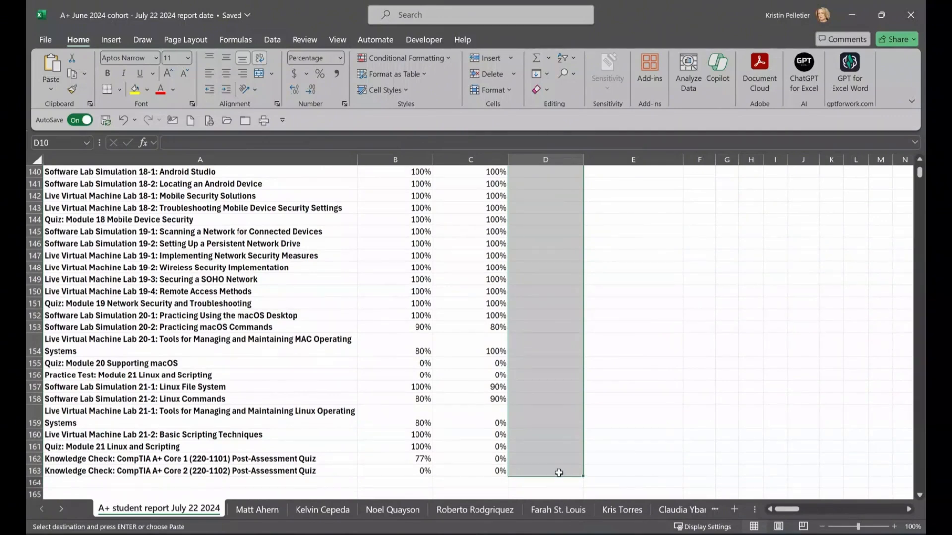
pyautogui.hotkey('ctrl', 'v')
pyautogui.scroll(-1, 546, 476)
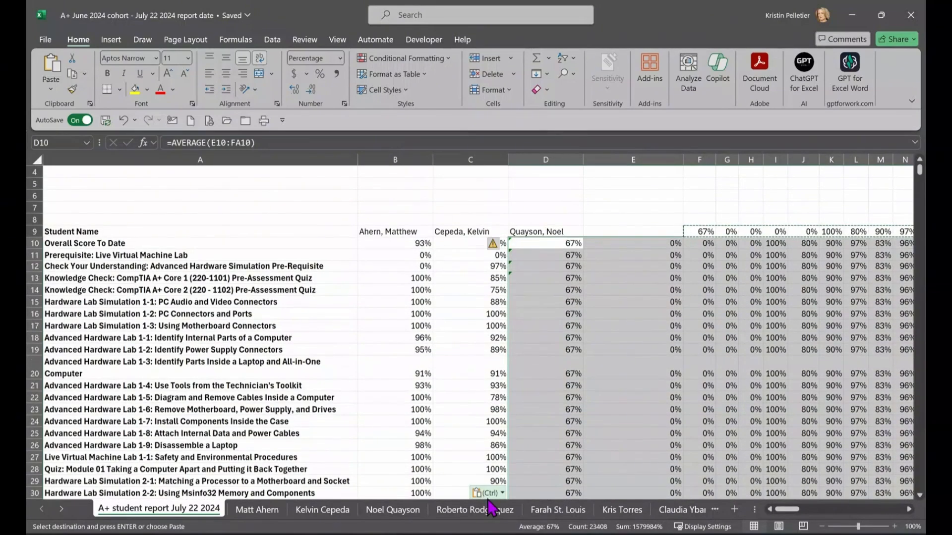
pyautogui.click(502, 493)
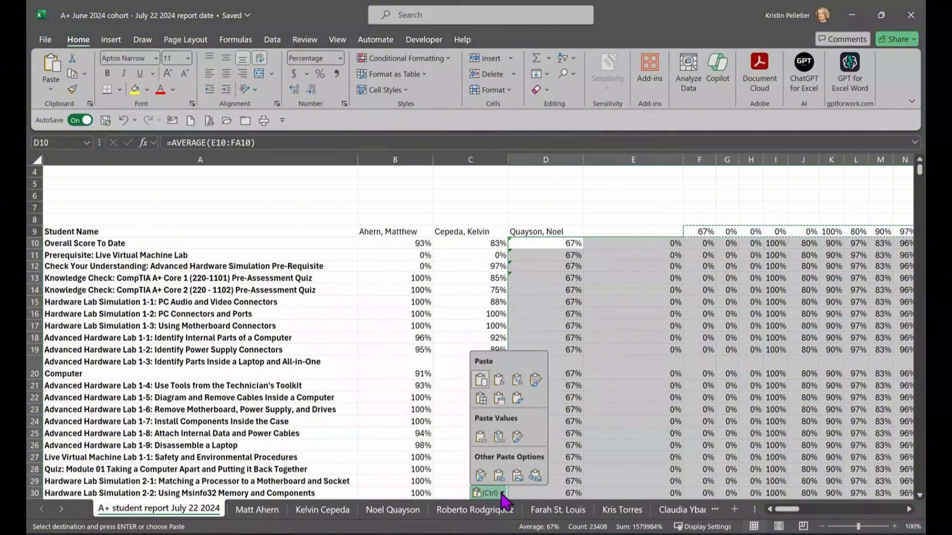
pyautogui.click(517, 399)
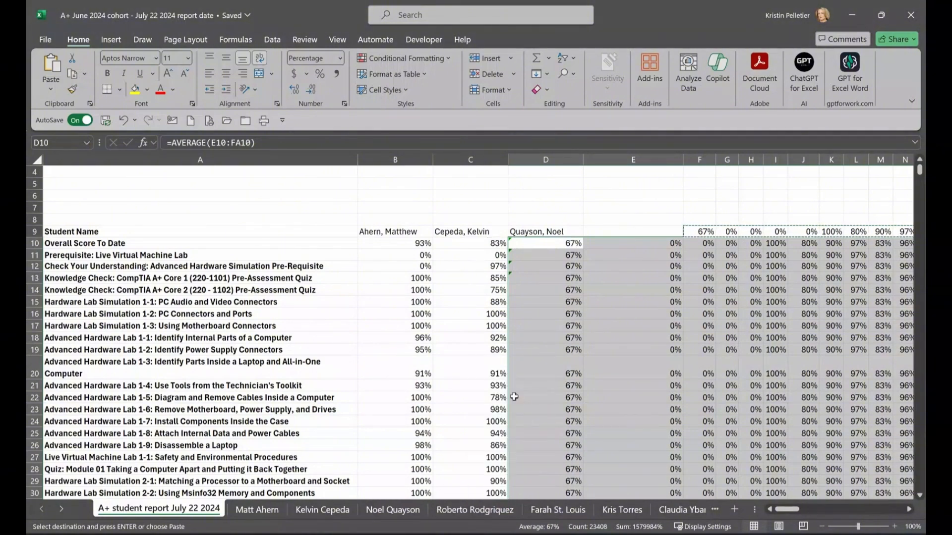